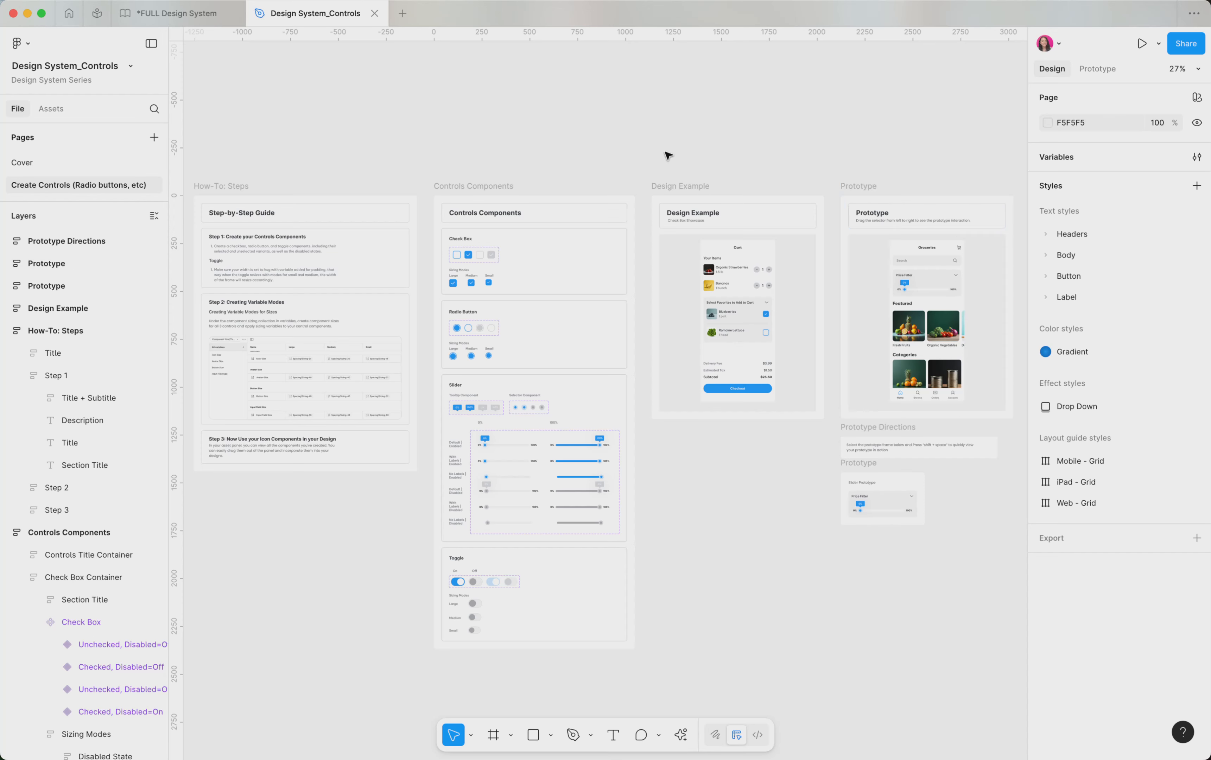
Place a copy of the checked check box variant below the check box variant set
scroll(487, 285, up, 5)
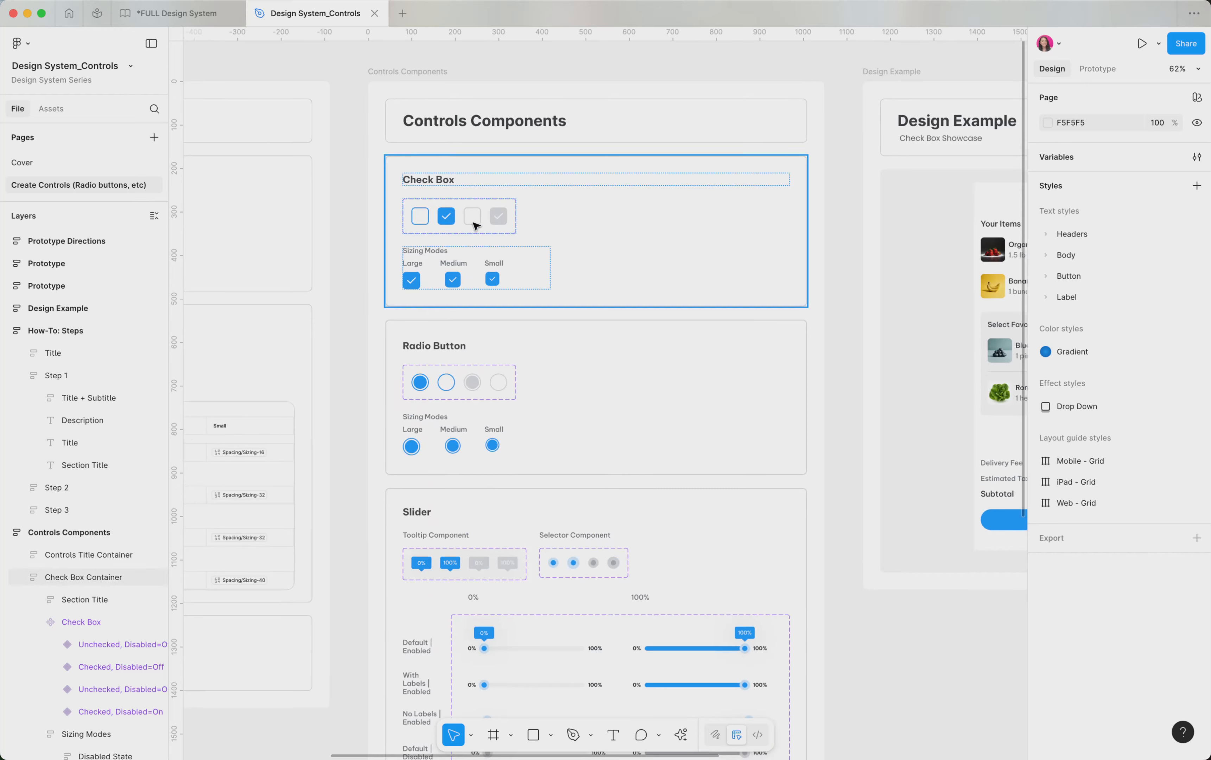
scroll(473, 225, up, 5)
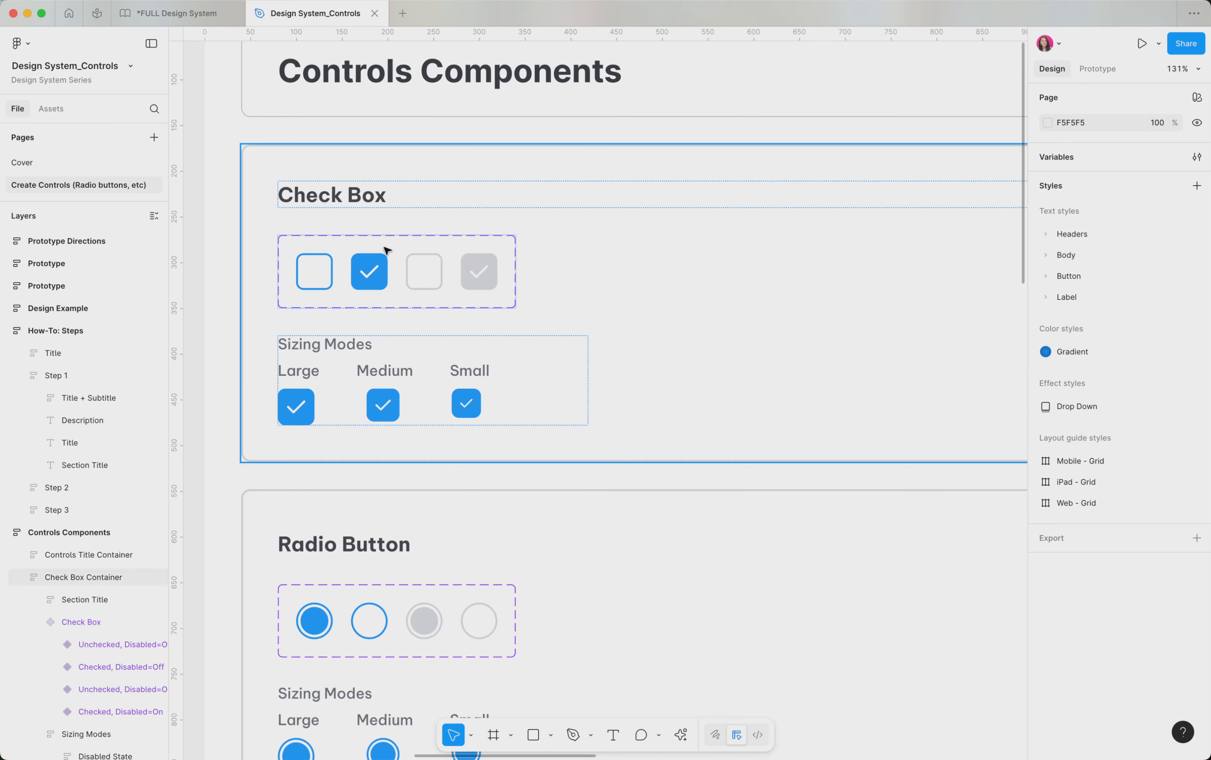
click(388, 251)
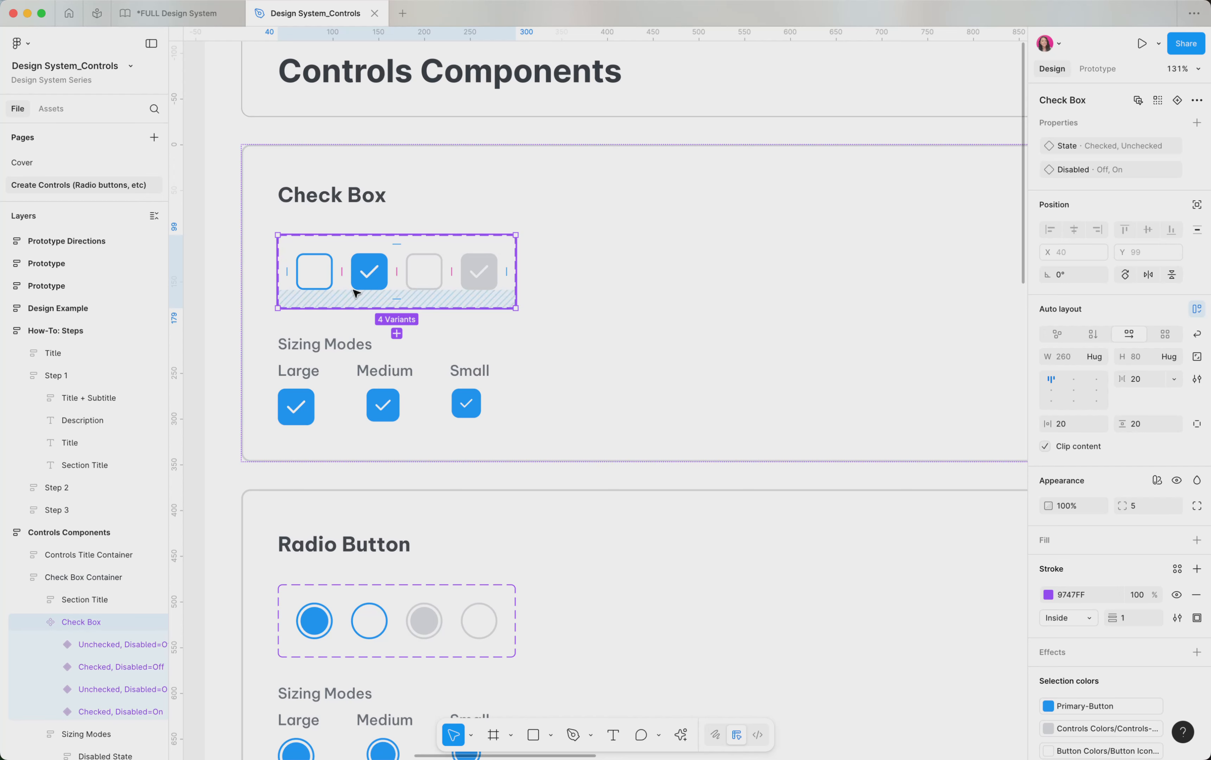
click(382, 284)
drag(381, 283, 306, 362)
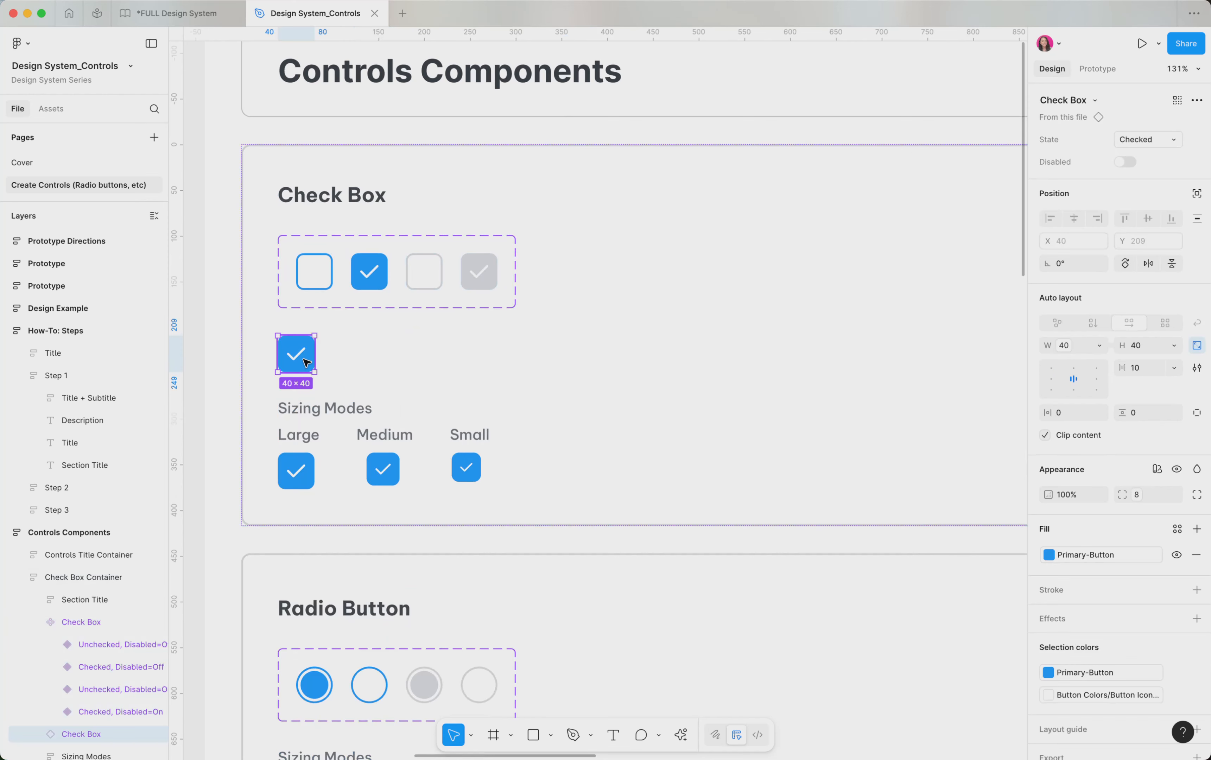
Set the copied check box's State to Unchecked and toggle its Disabled property on and off
click(1162, 139)
click(1154, 157)
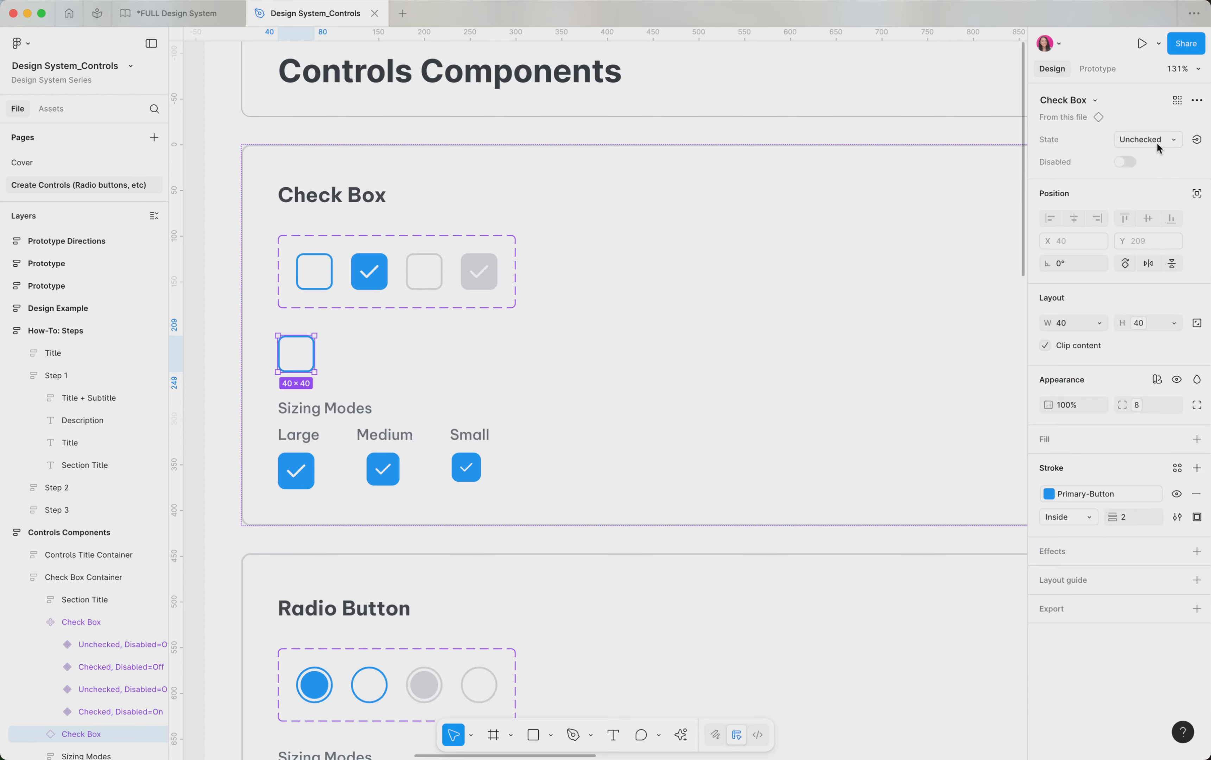
click(1126, 160)
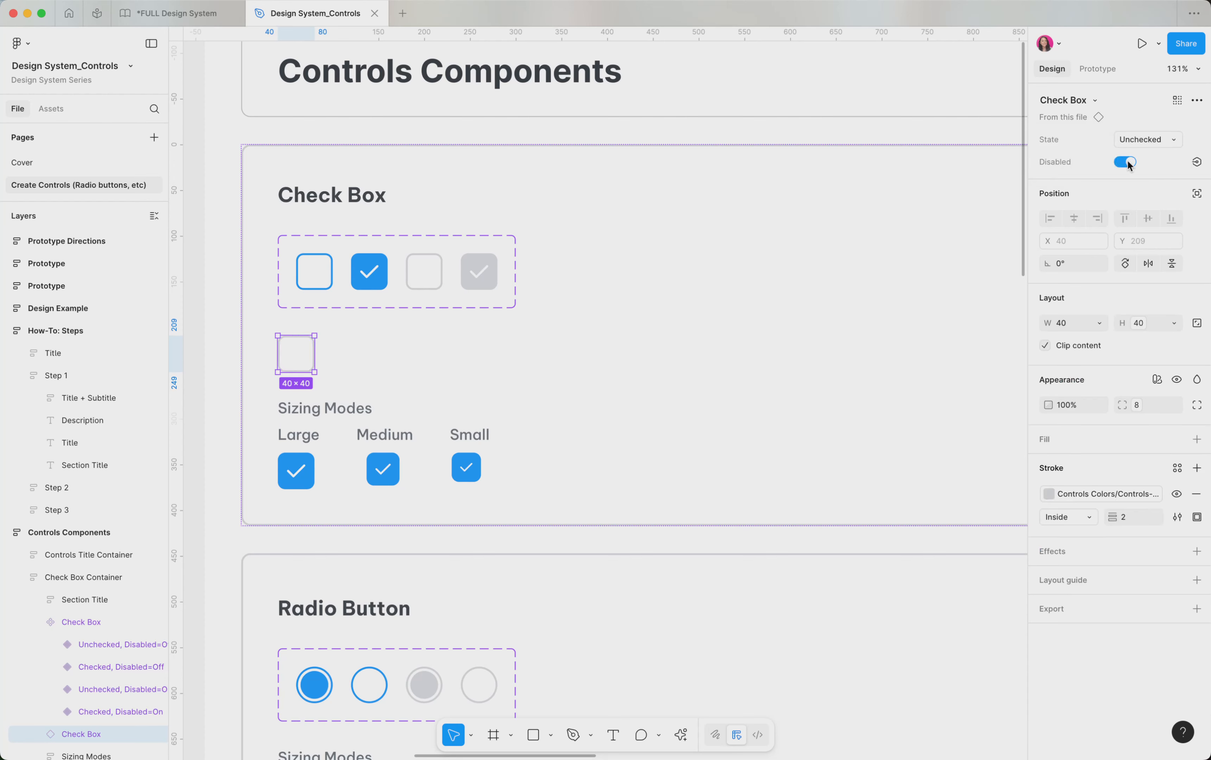
click(1126, 160)
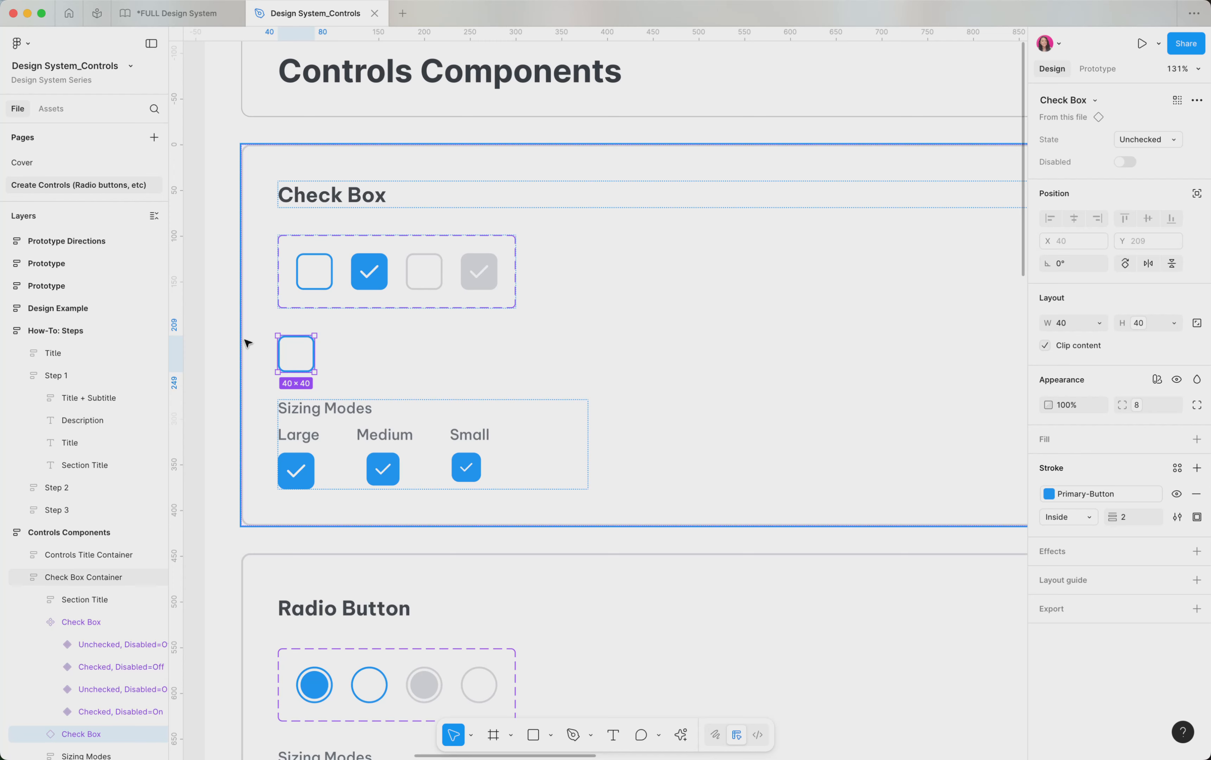
Review the Check Box Size variable's Large, Medium and Small values in the Component Size [Theme] collection
scroll(436, 368, down, 3)
click(258, 365)
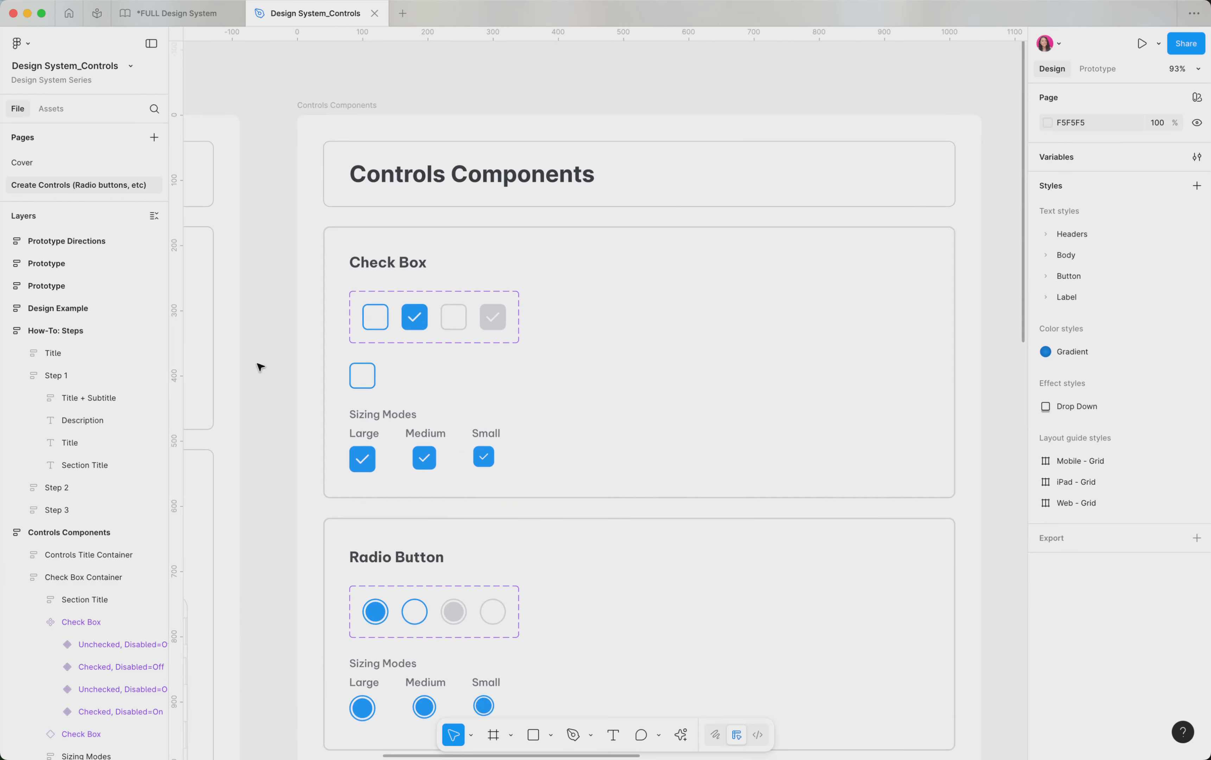
click(1059, 156)
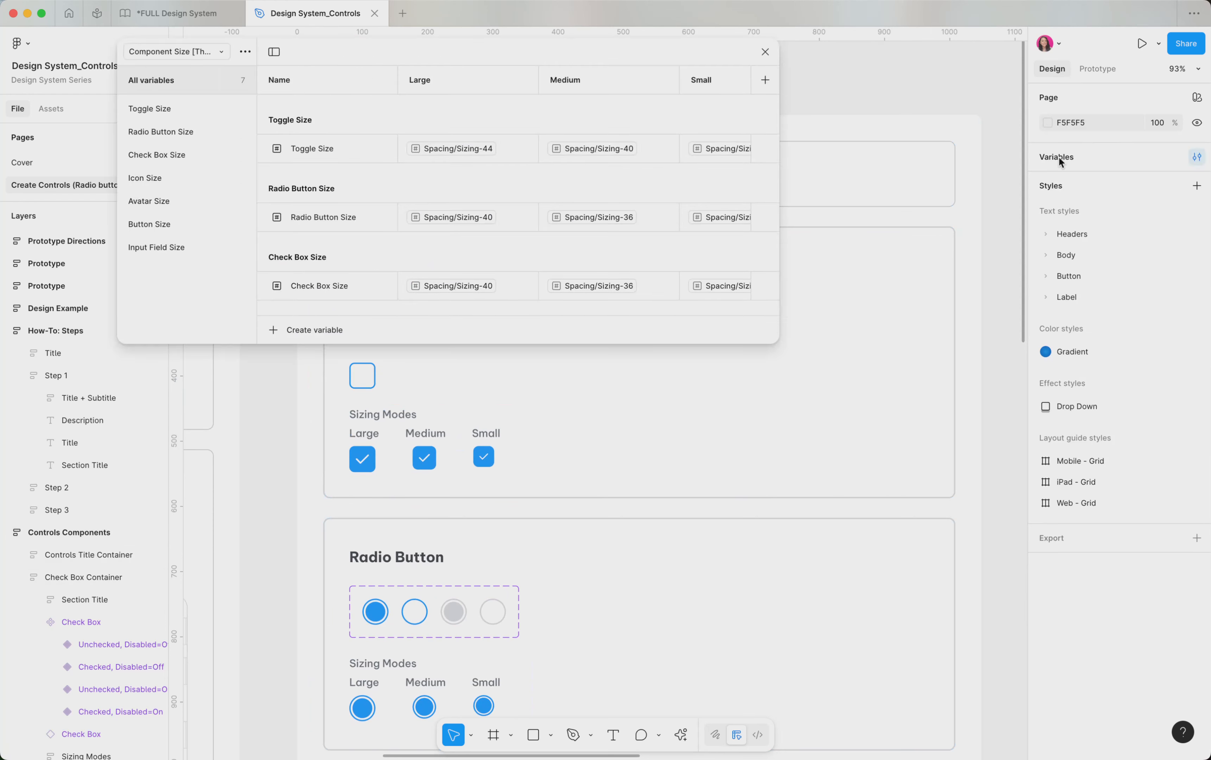
click(219, 51)
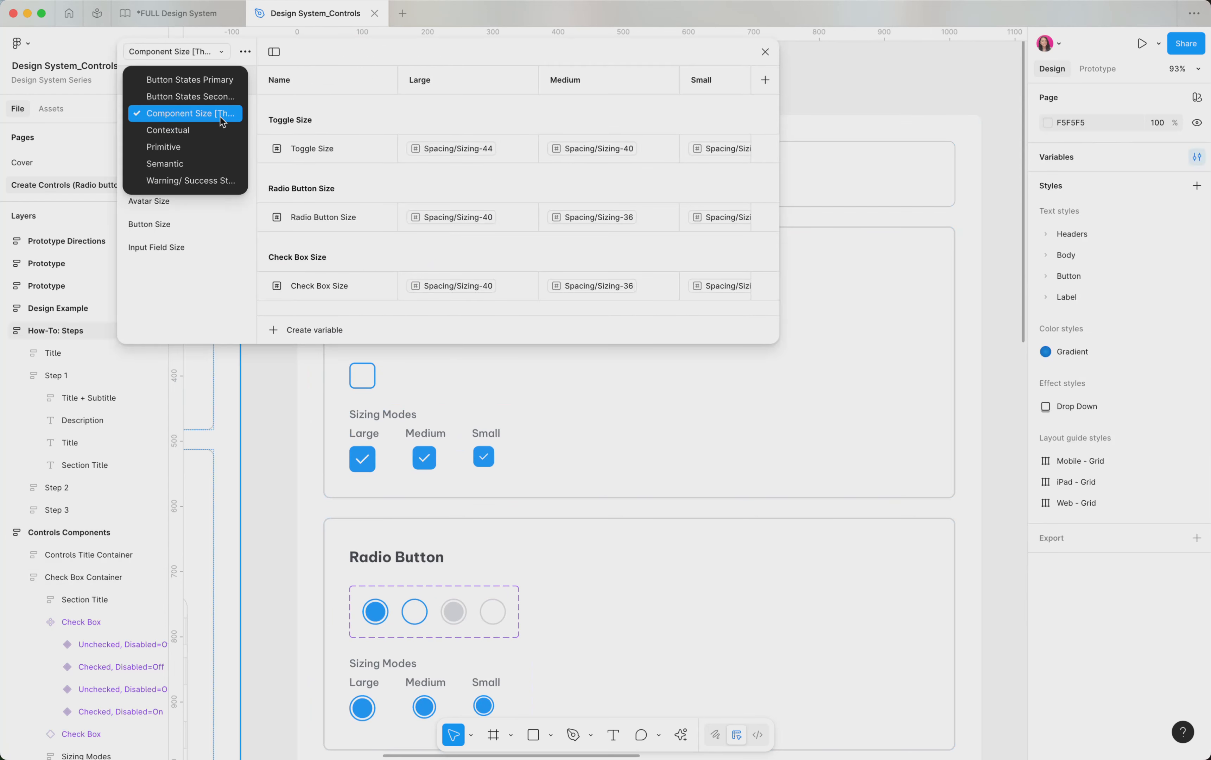
click(256, 113)
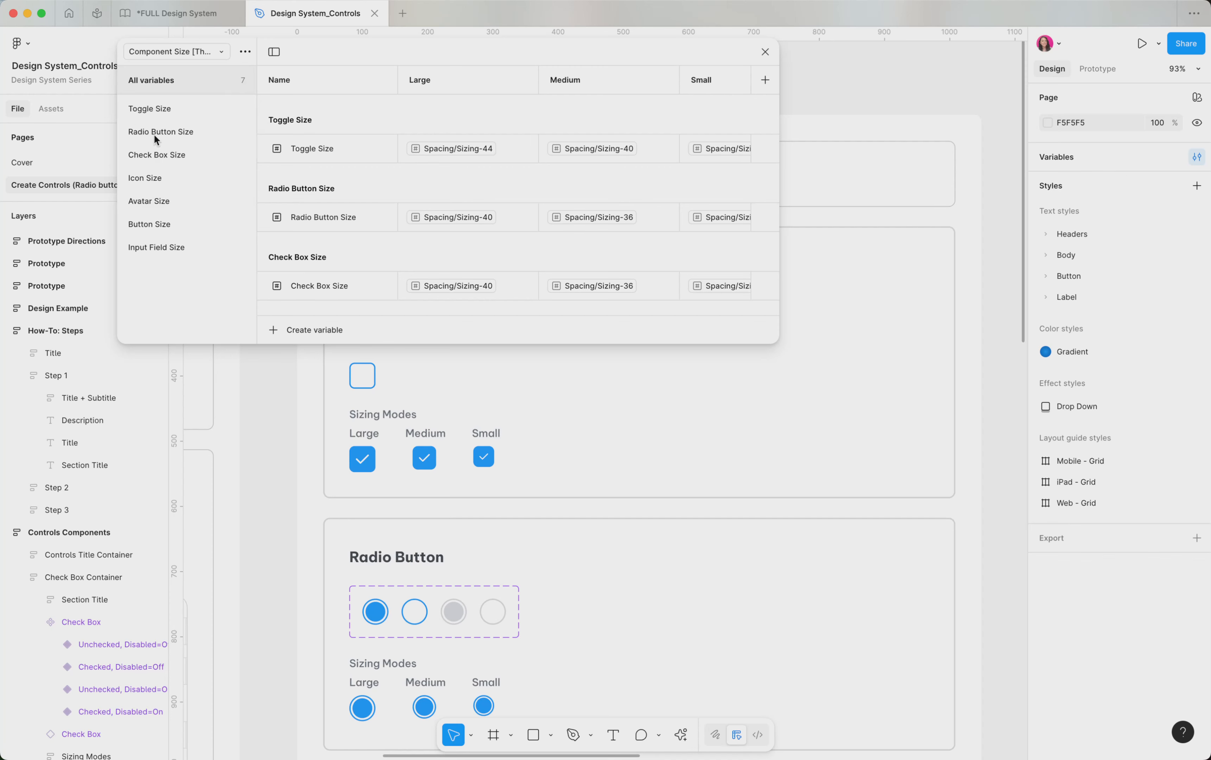
click(174, 154)
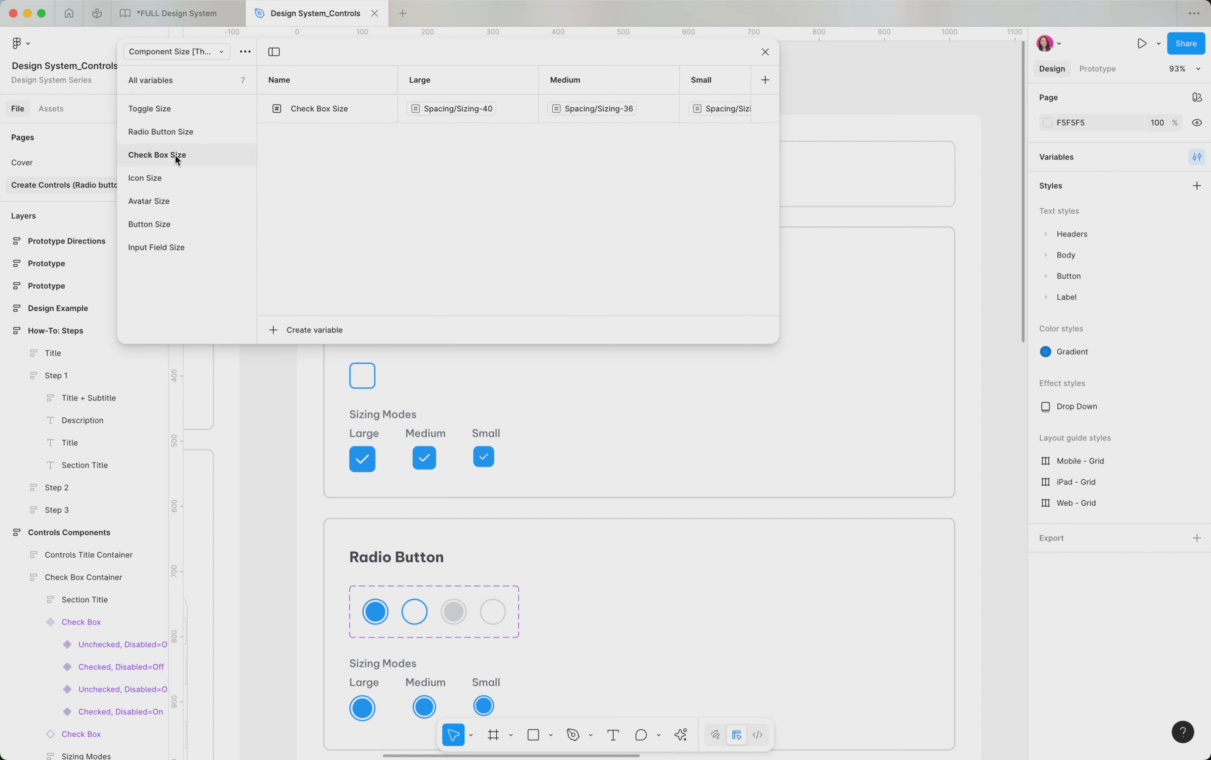
click(776, 119)
drag(778, 142, 848, 142)
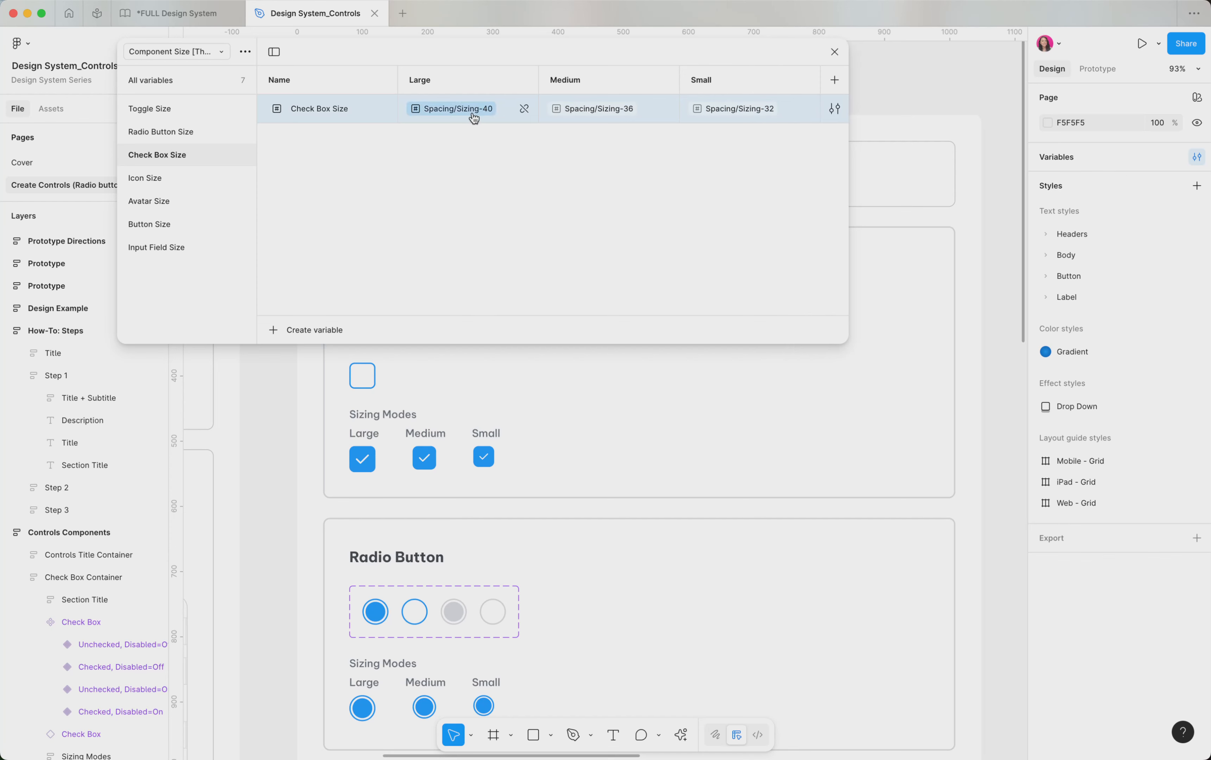
mouse_move(473, 110)
click(834, 52)
Switch the Large sizing-mode check box's Component Size [Theme] variable mode to Medium
click(364, 462)
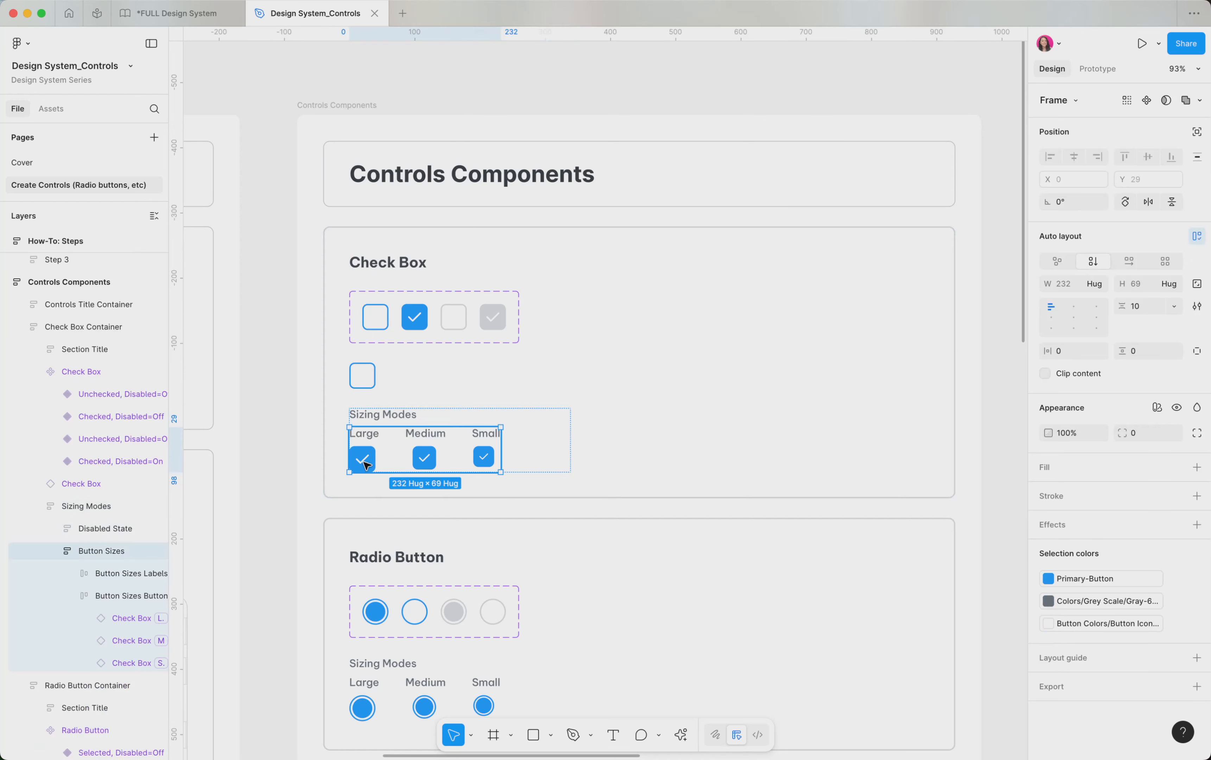
click(364, 462)
click(365, 462)
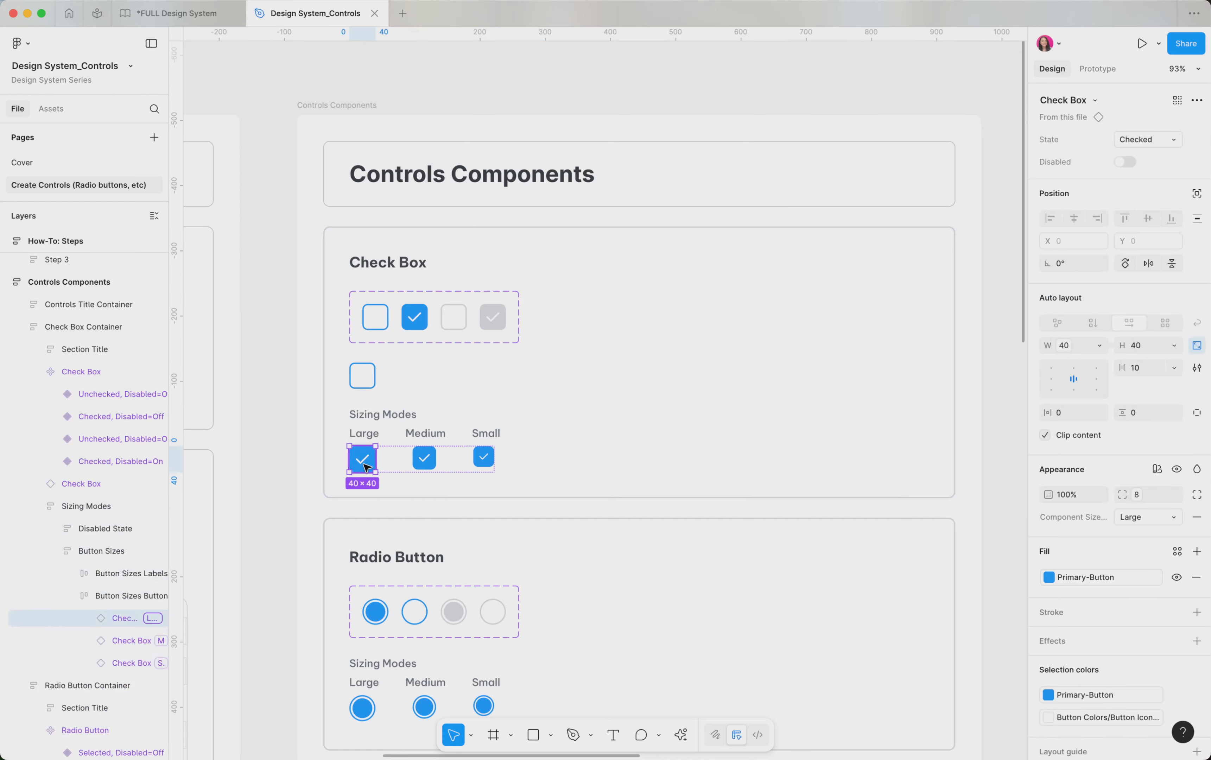
click(1156, 469)
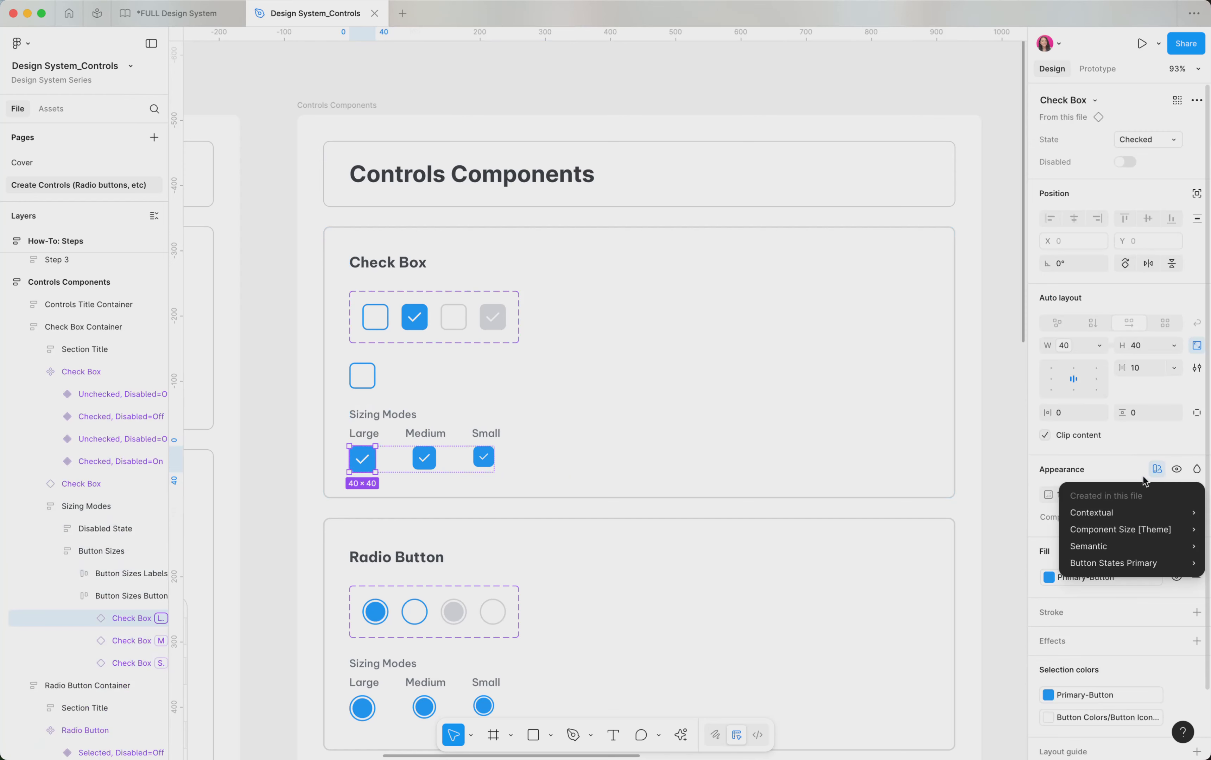
mouse_move(1115, 531)
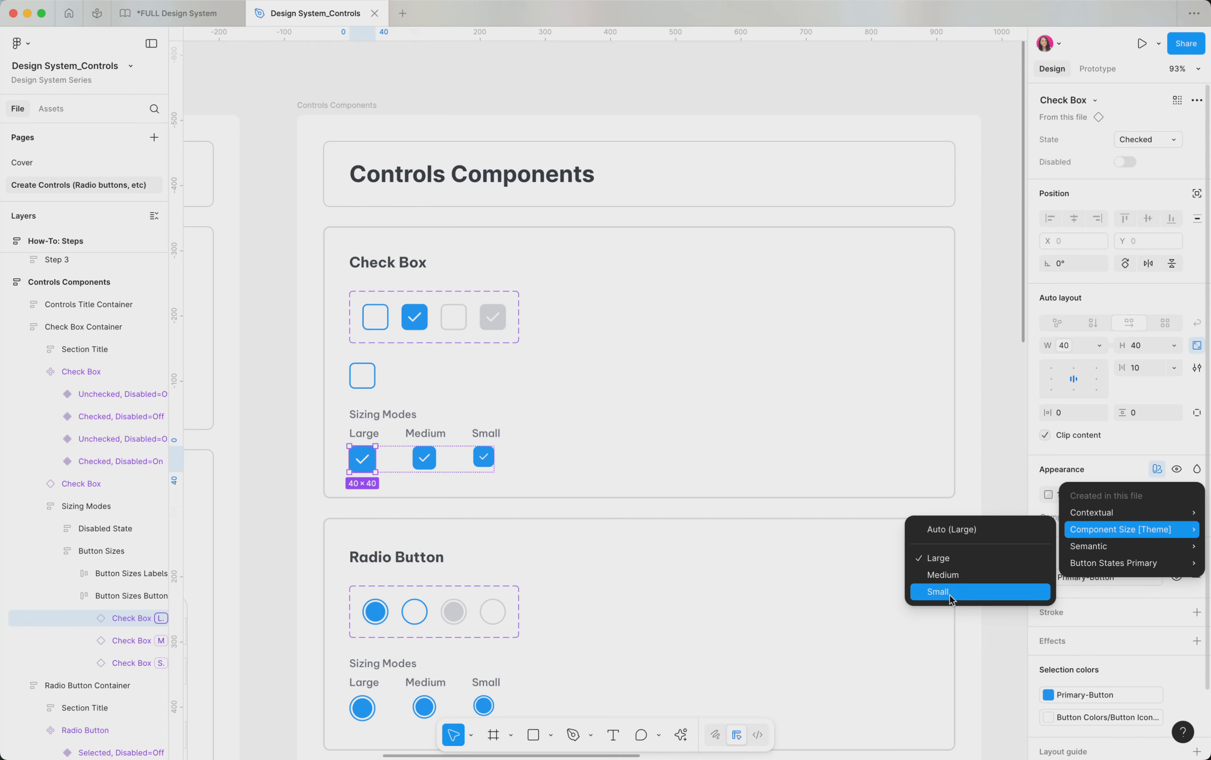
click(1075, 468)
click(1163, 524)
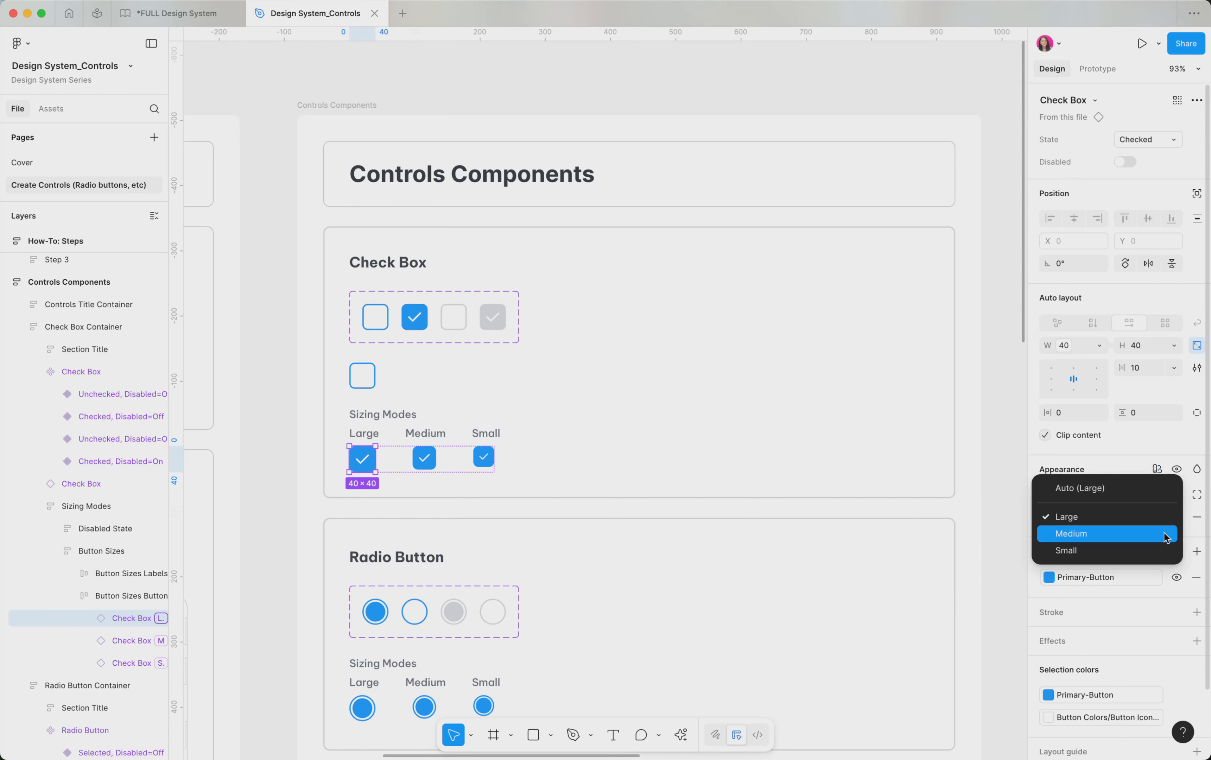
click(1162, 534)
Set the check box's Component Size mode to Small and return it to Large
click(1162, 525)
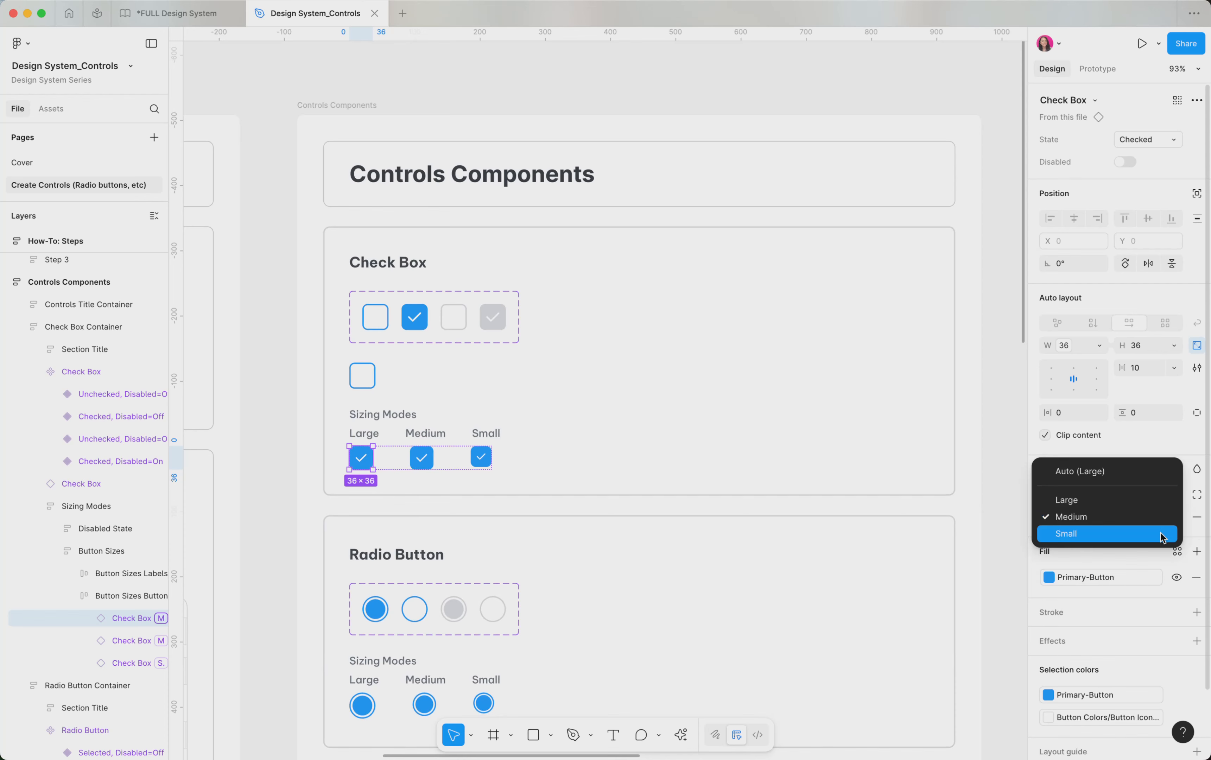
click(1160, 532)
click(1158, 518)
click(1161, 501)
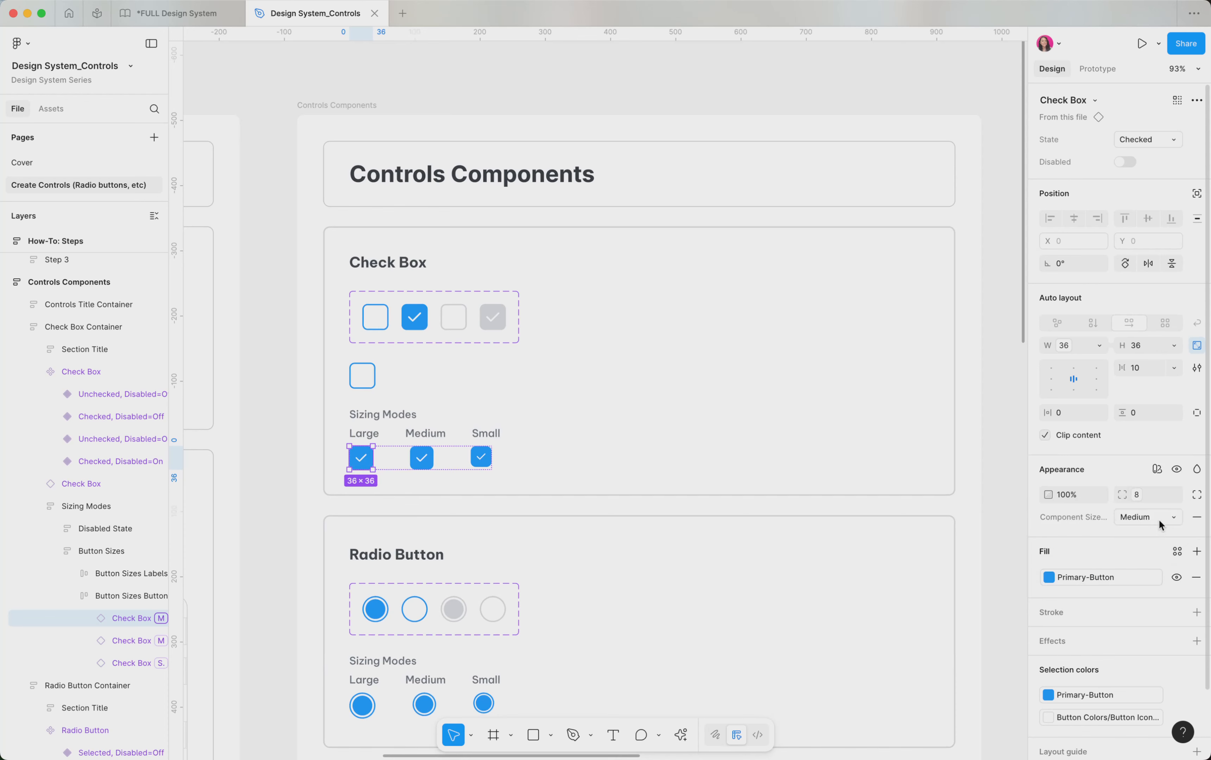
click(1158, 519)
click(1140, 499)
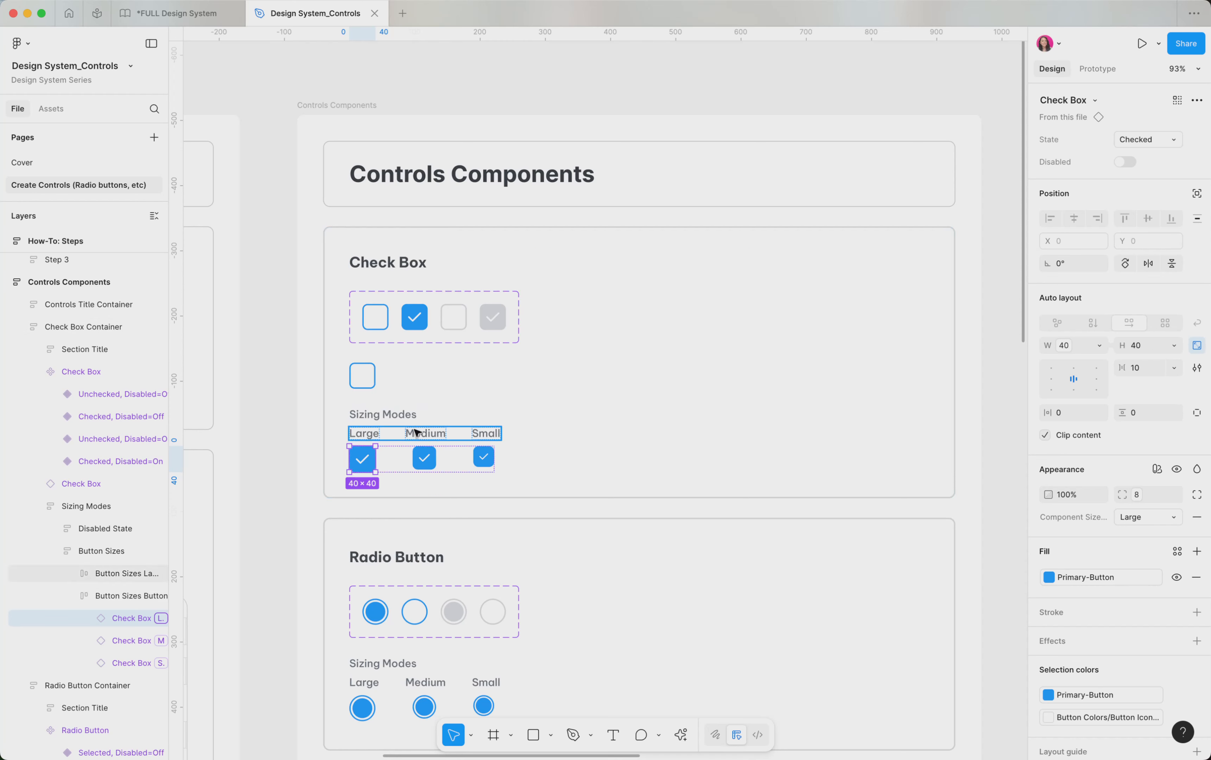
Delete the copied unchecked check box from the Check Box section
scroll(405, 349, down, 3)
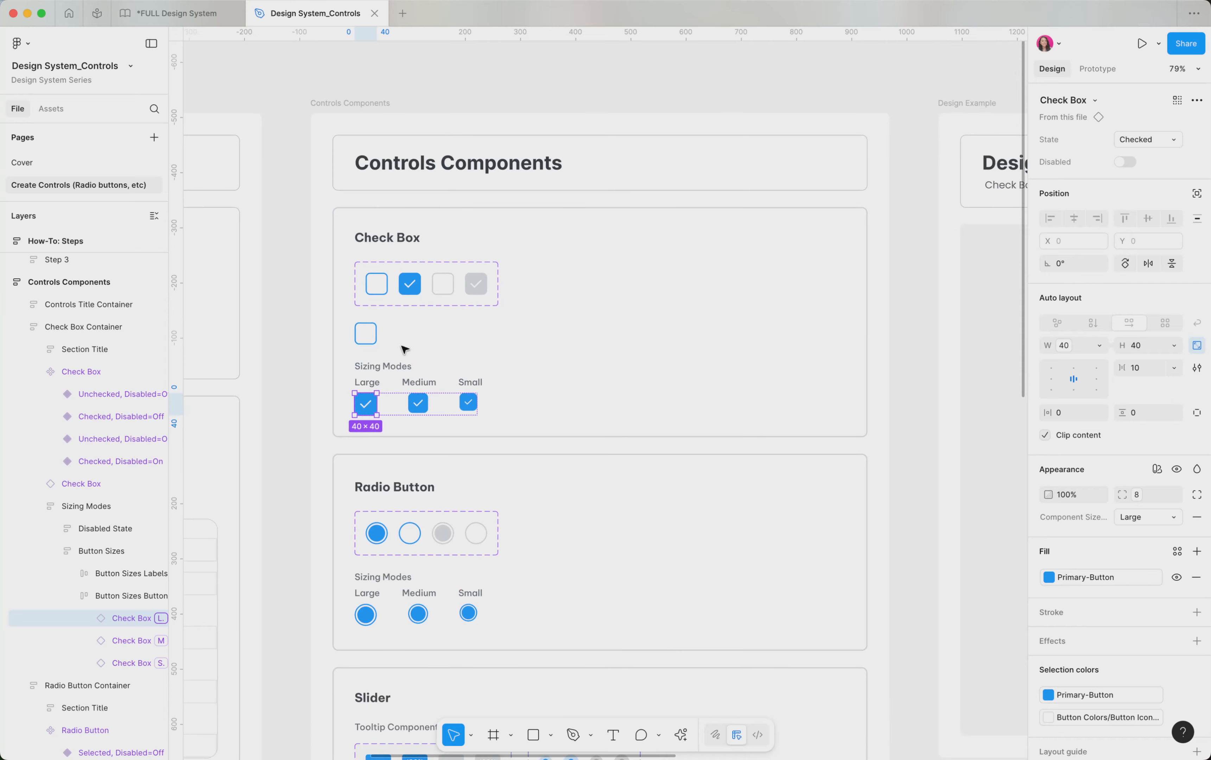
click(371, 338)
key(Delete)
Select the Slider component set and view its prototype interactions
scroll(375, 345, down, 5)
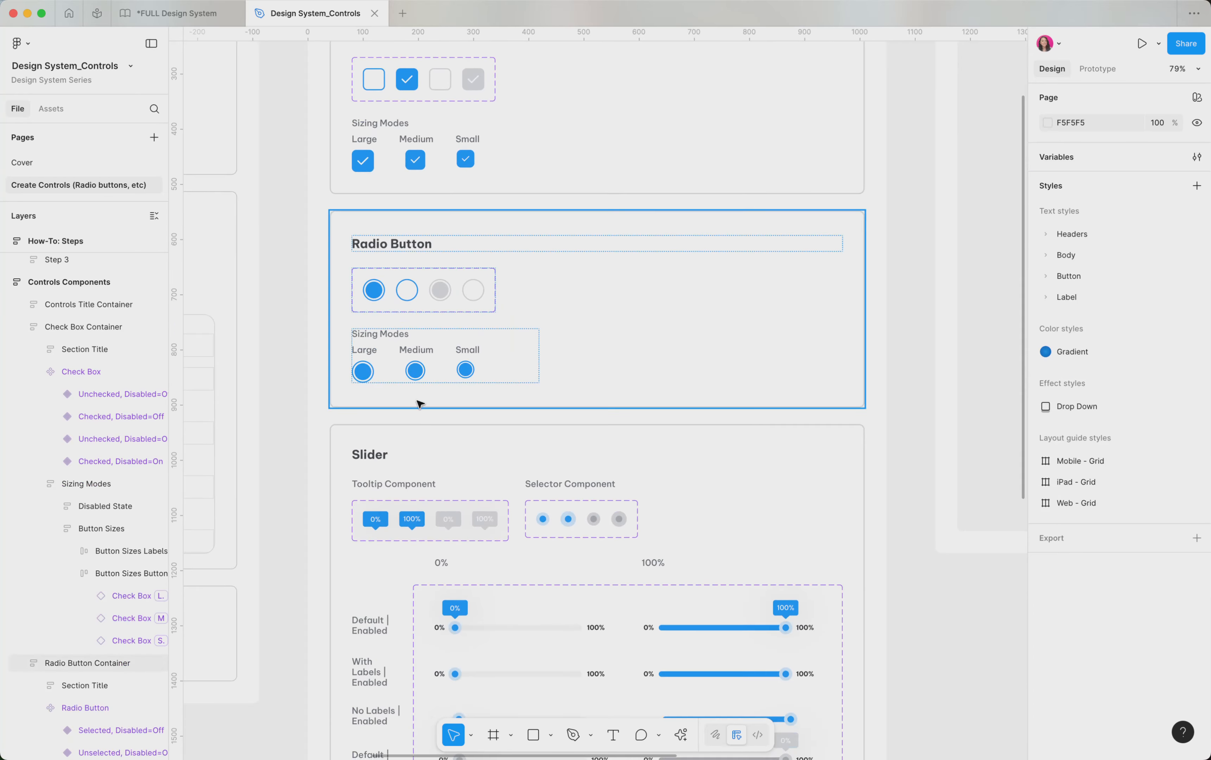
scroll(420, 404, down, 10)
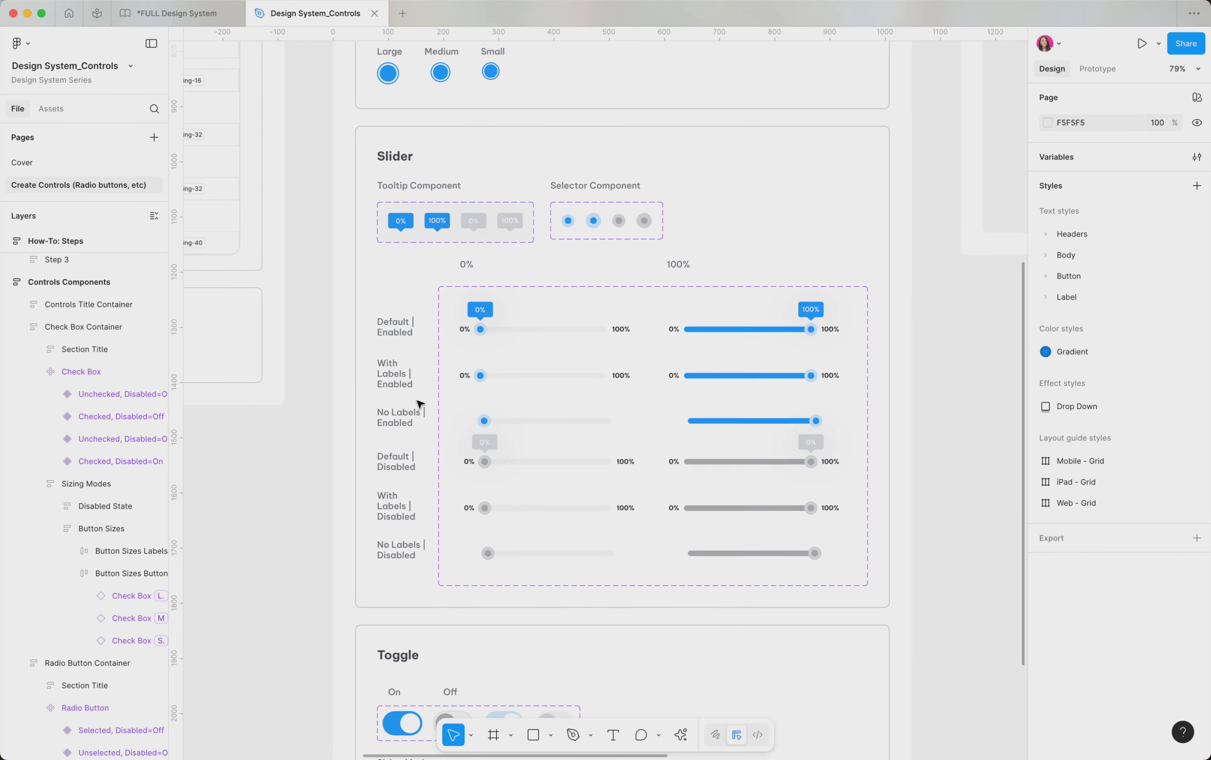
scroll(420, 404, down, 1)
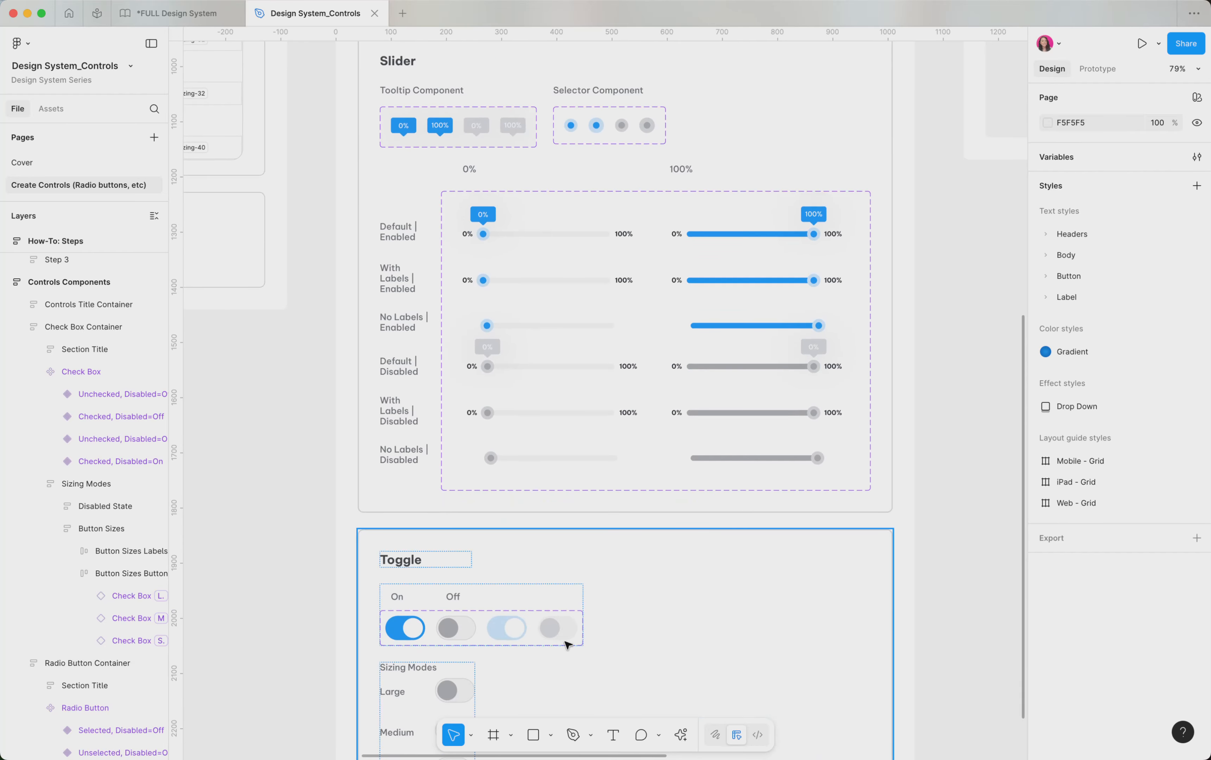
scroll(569, 673, down, 3)
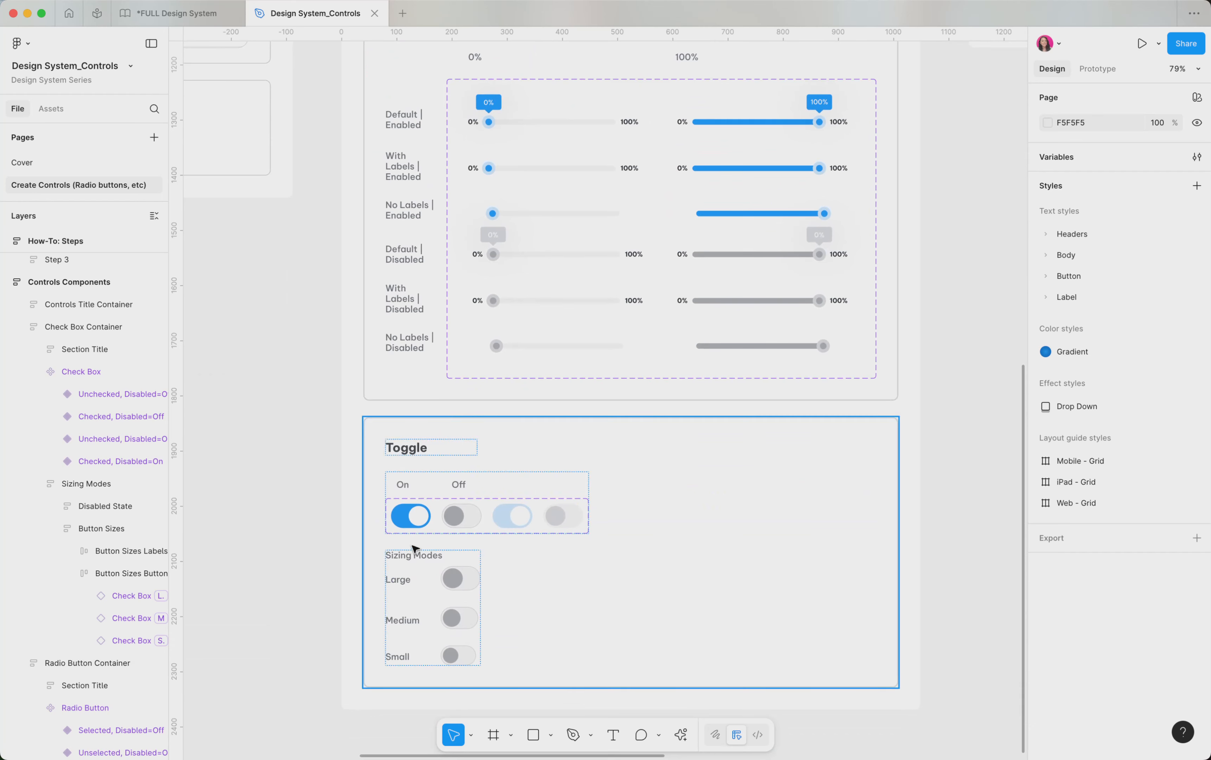
scroll(432, 556, up, 5)
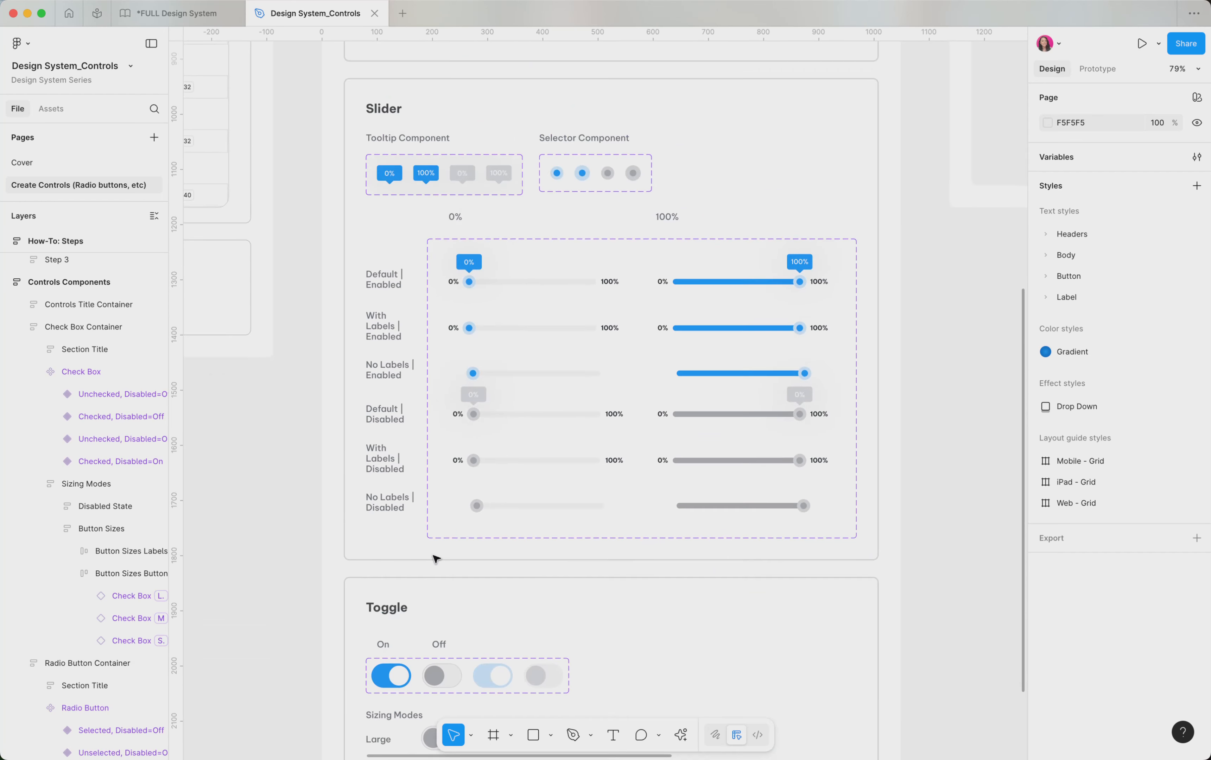
scroll(436, 559, up, 2)
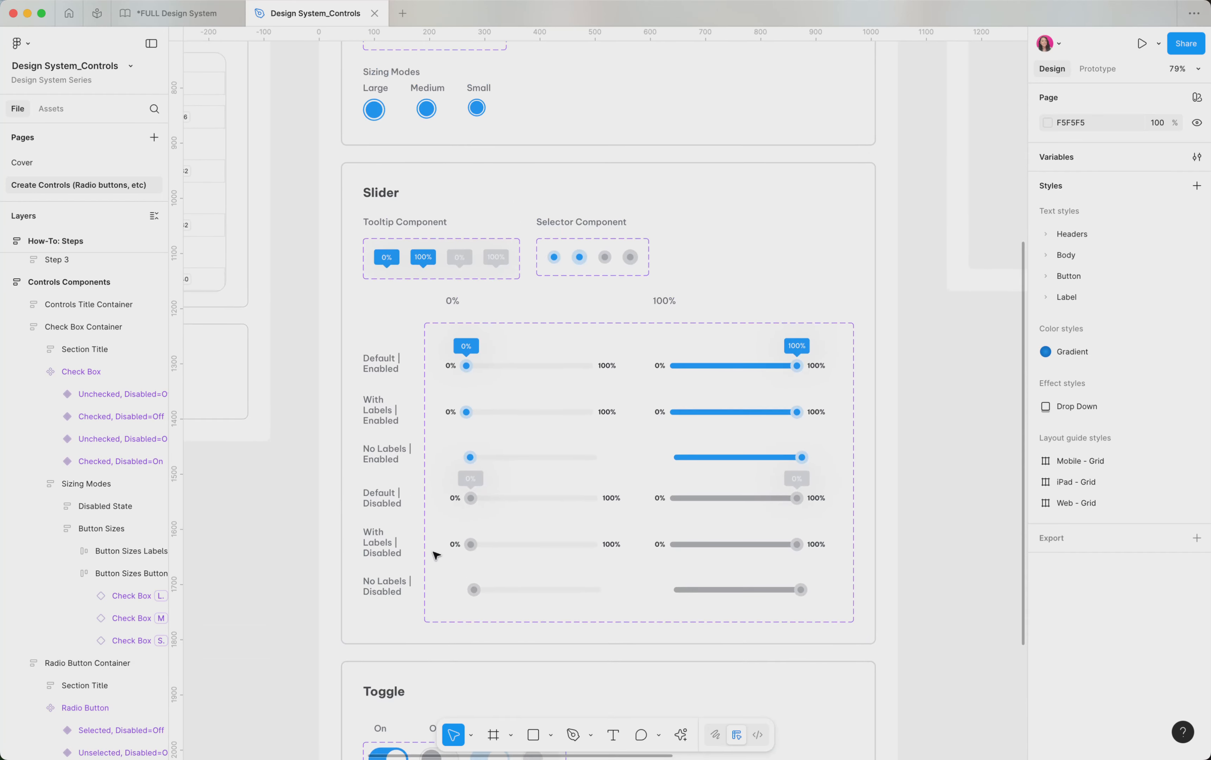
click(436, 604)
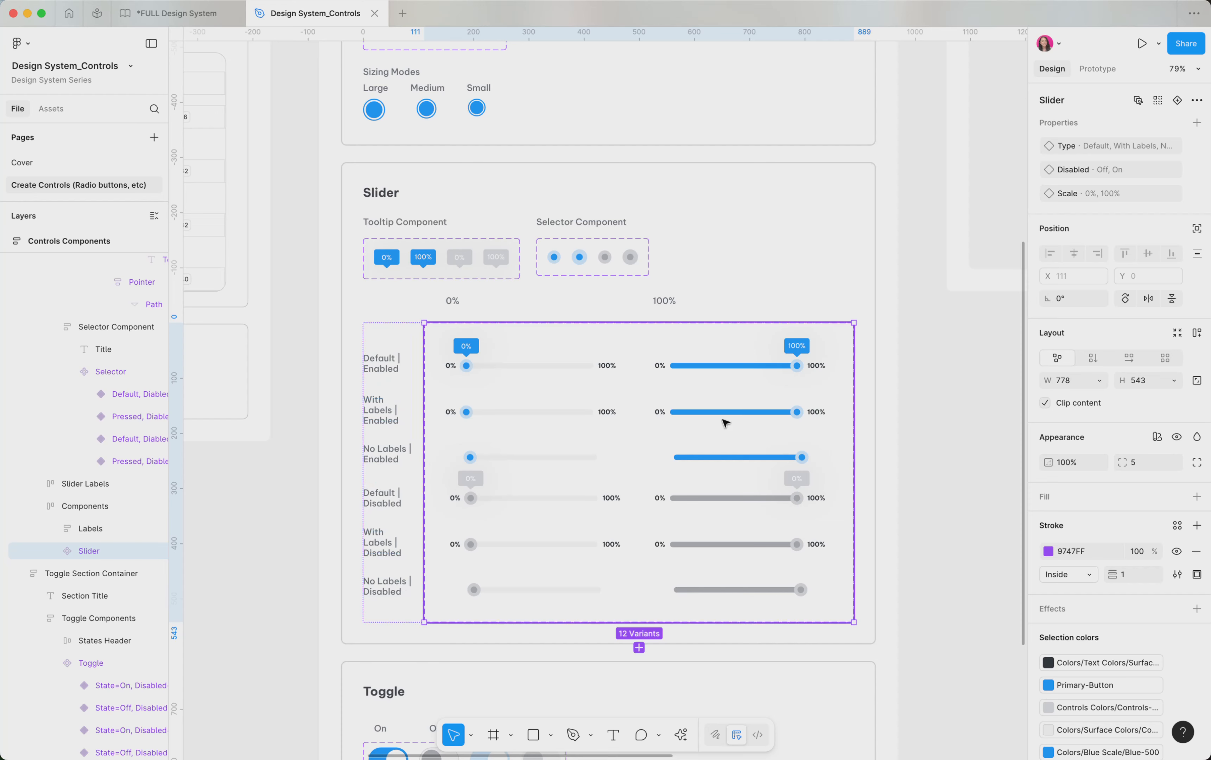
click(1098, 69)
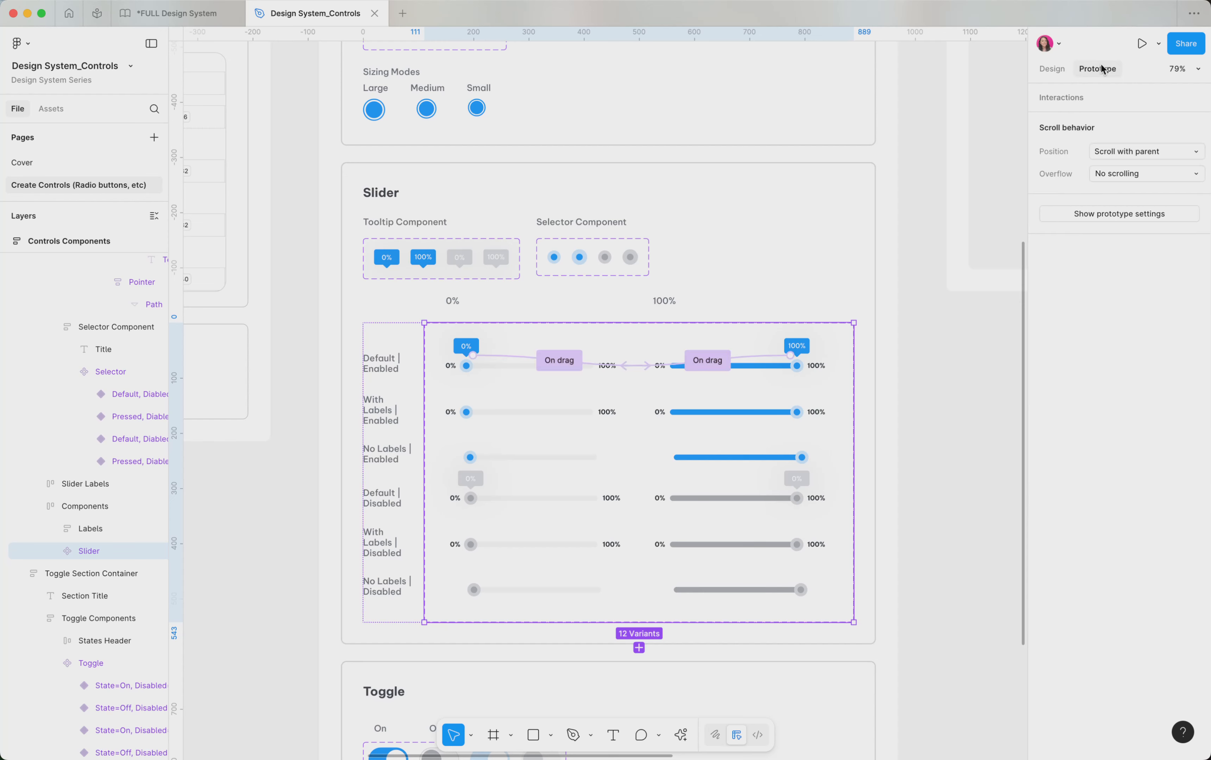
Open the On drag interaction details of the first slider variant
scroll(692, 386, up, 5)
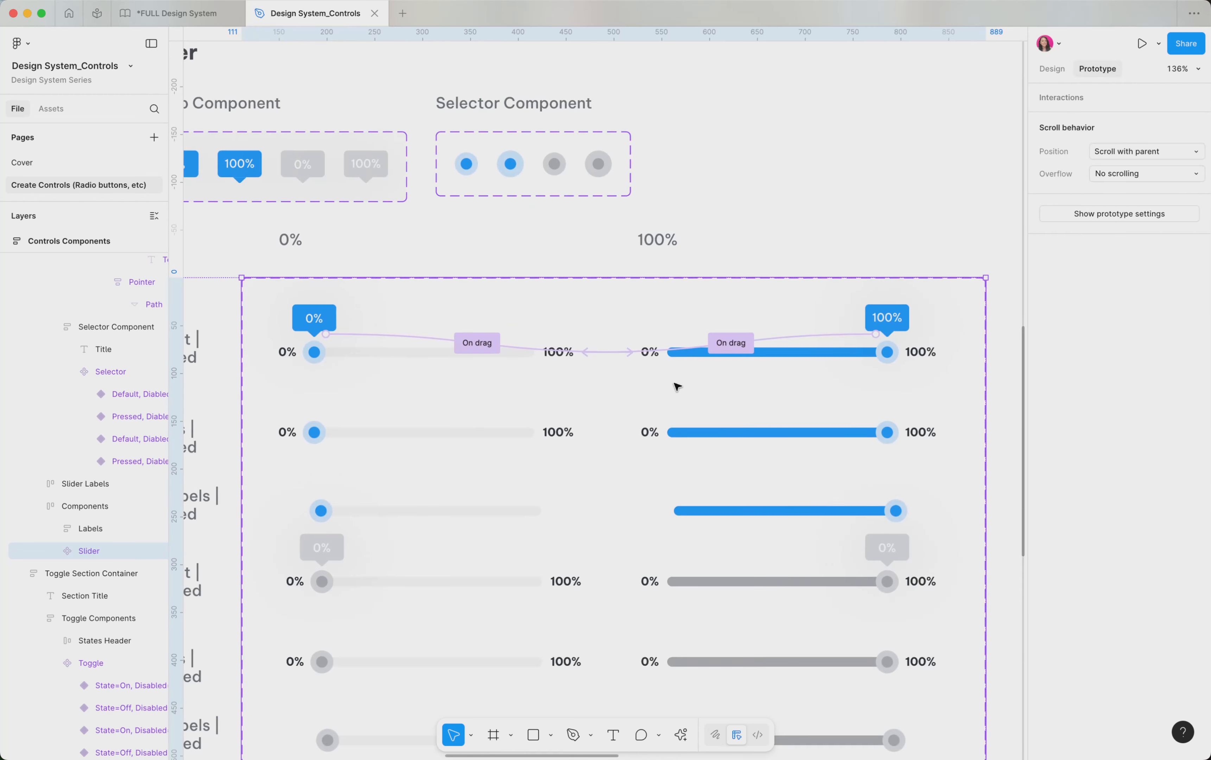
click(405, 339)
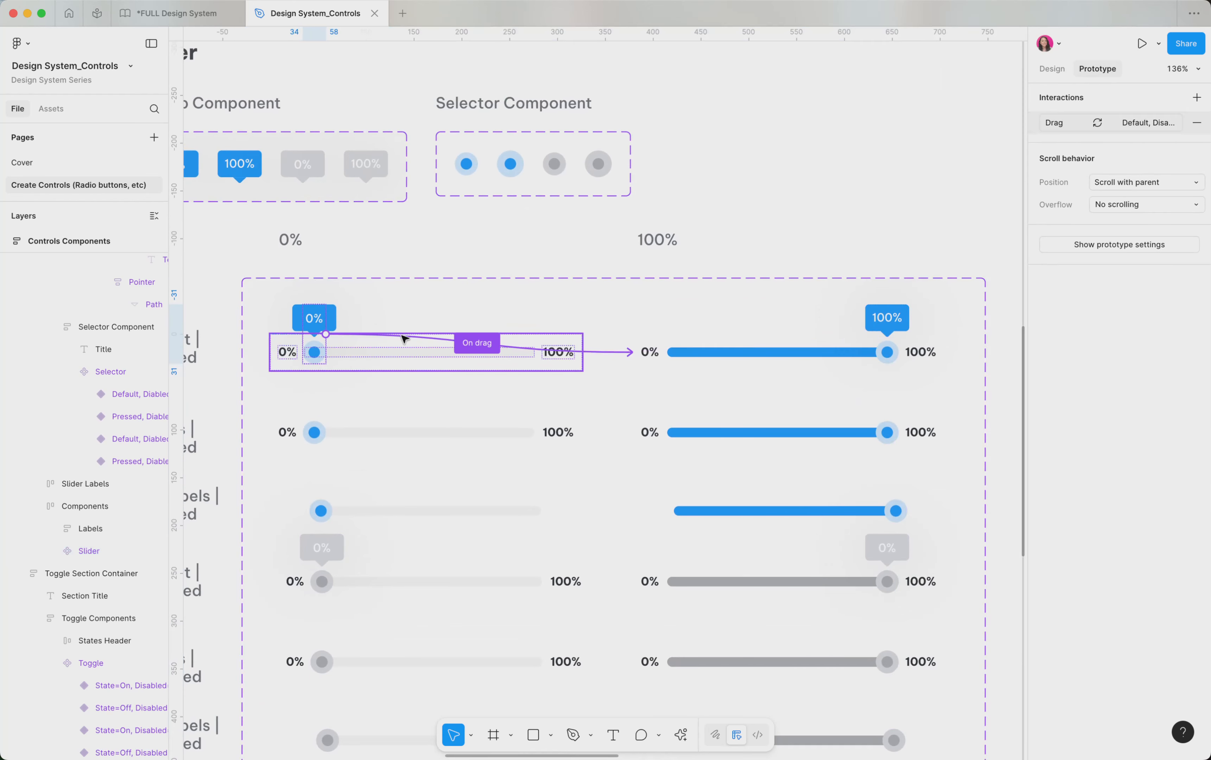
click(404, 339)
scroll(404, 339, up, 1)
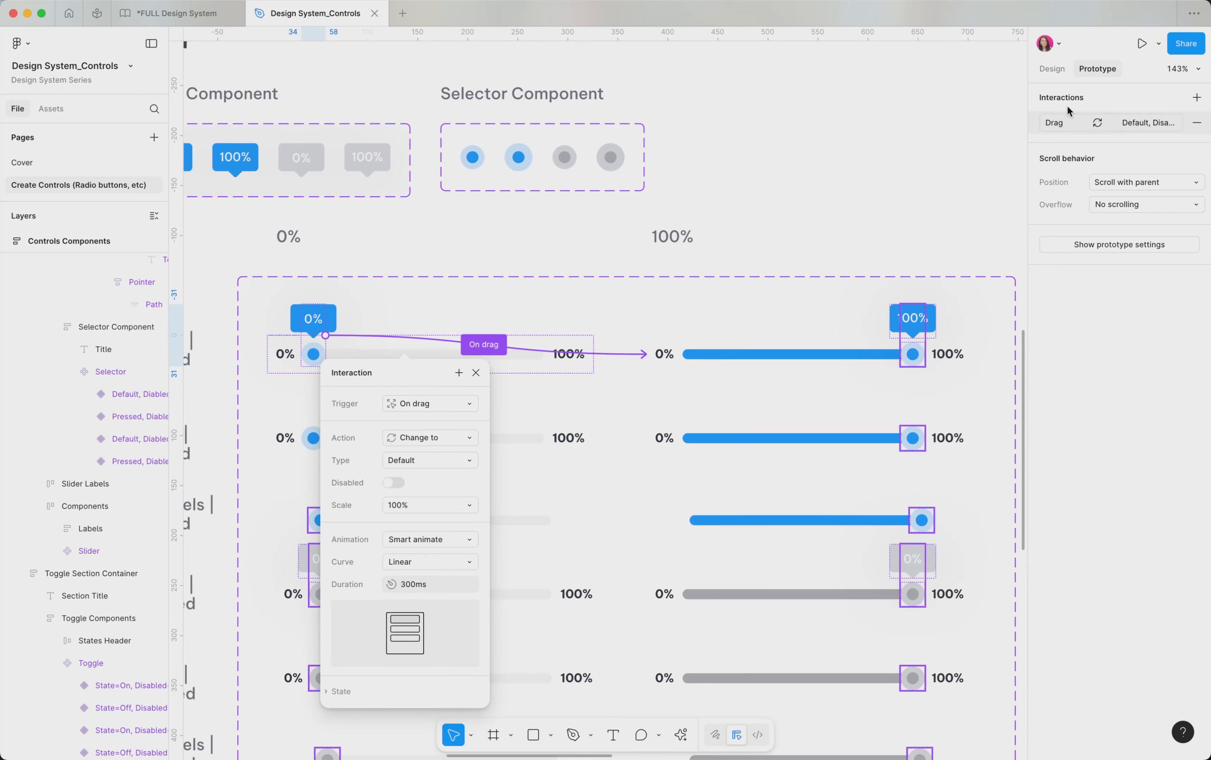
click(1069, 121)
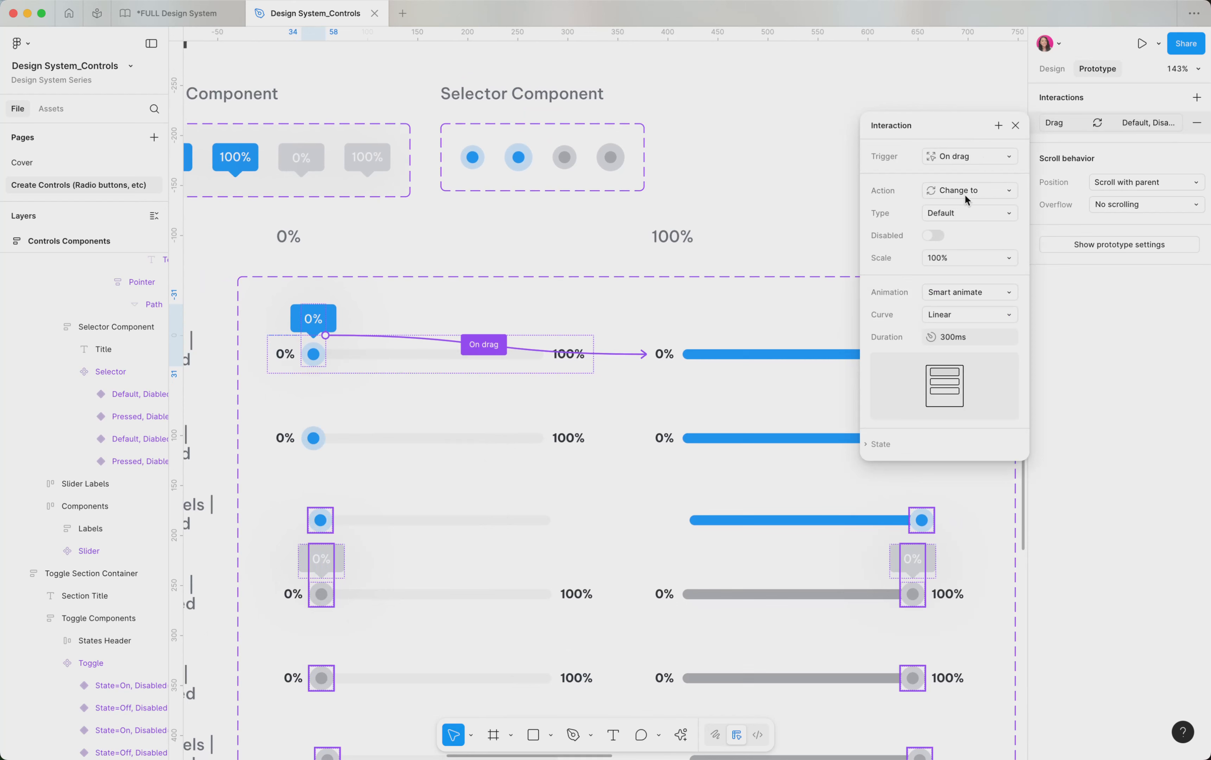
Inspect the Scale options of the first slider variant's On drag interaction, then close the interaction details
click(957, 265)
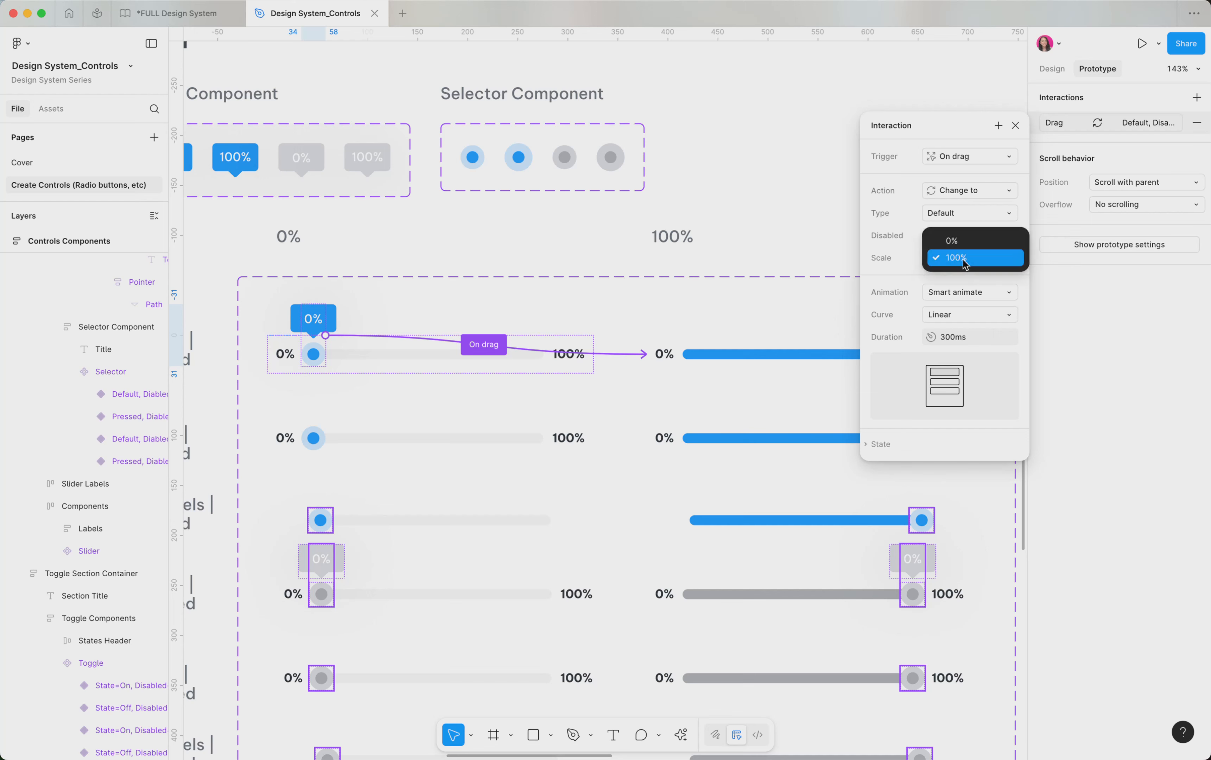
click(903, 263)
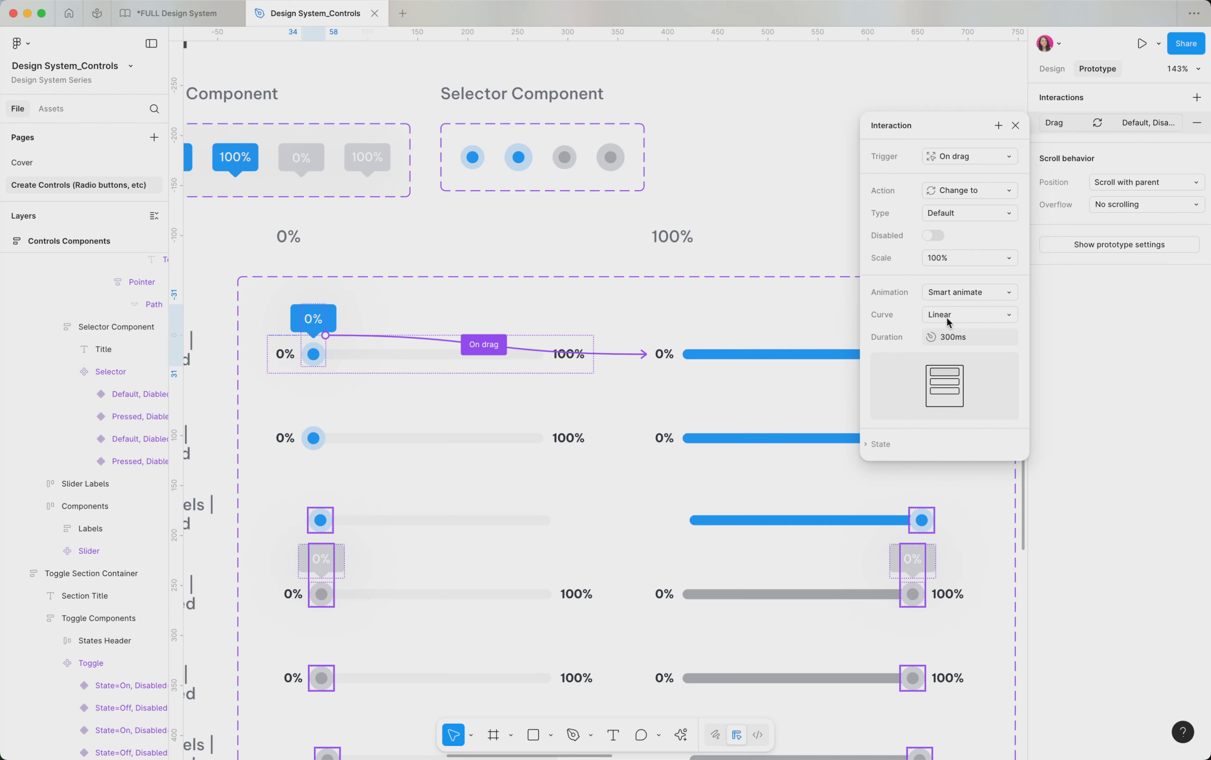
click(1014, 126)
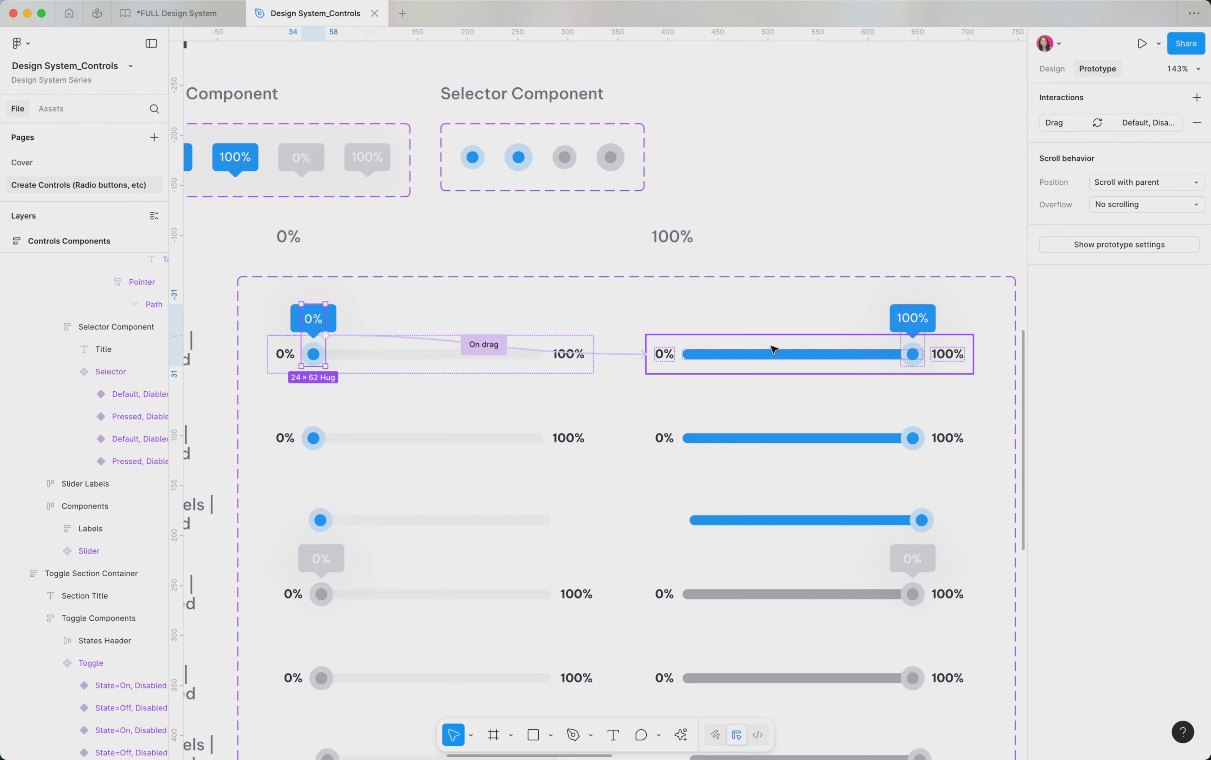
Select the 100% slider variant and inspect its On drag interaction settings
click(803, 355)
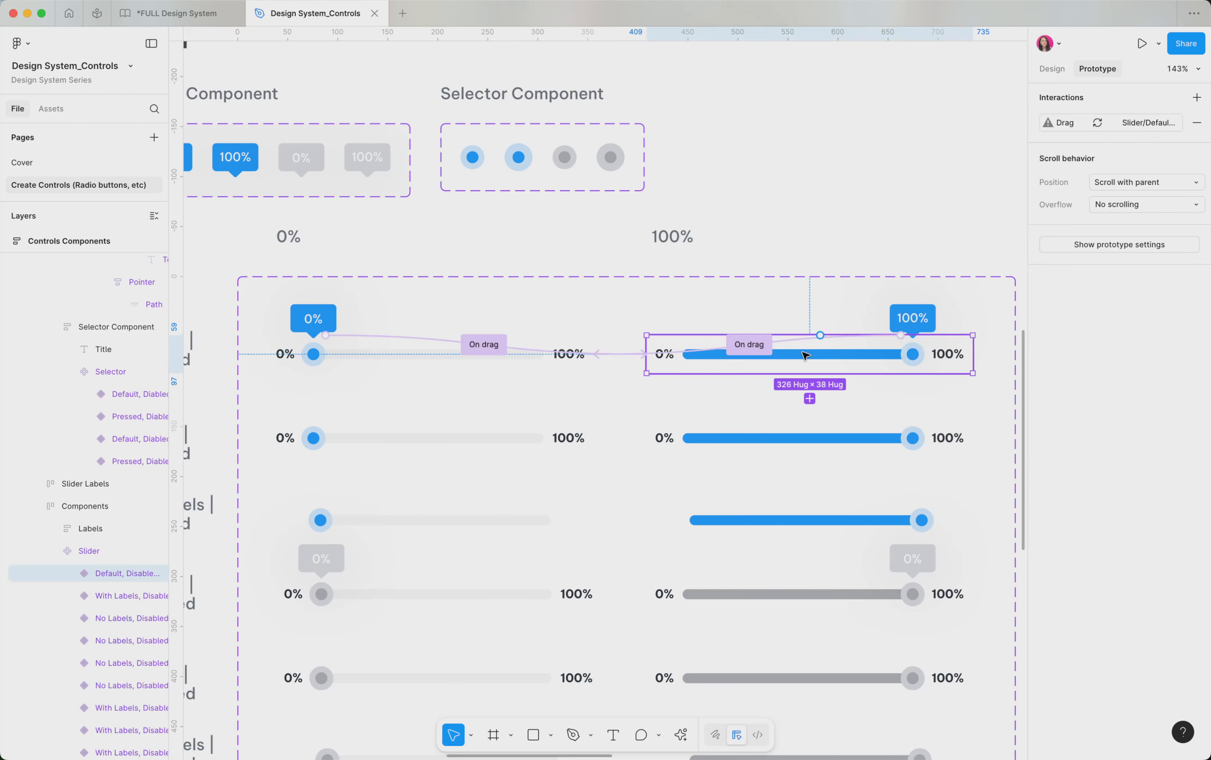
click(880, 337)
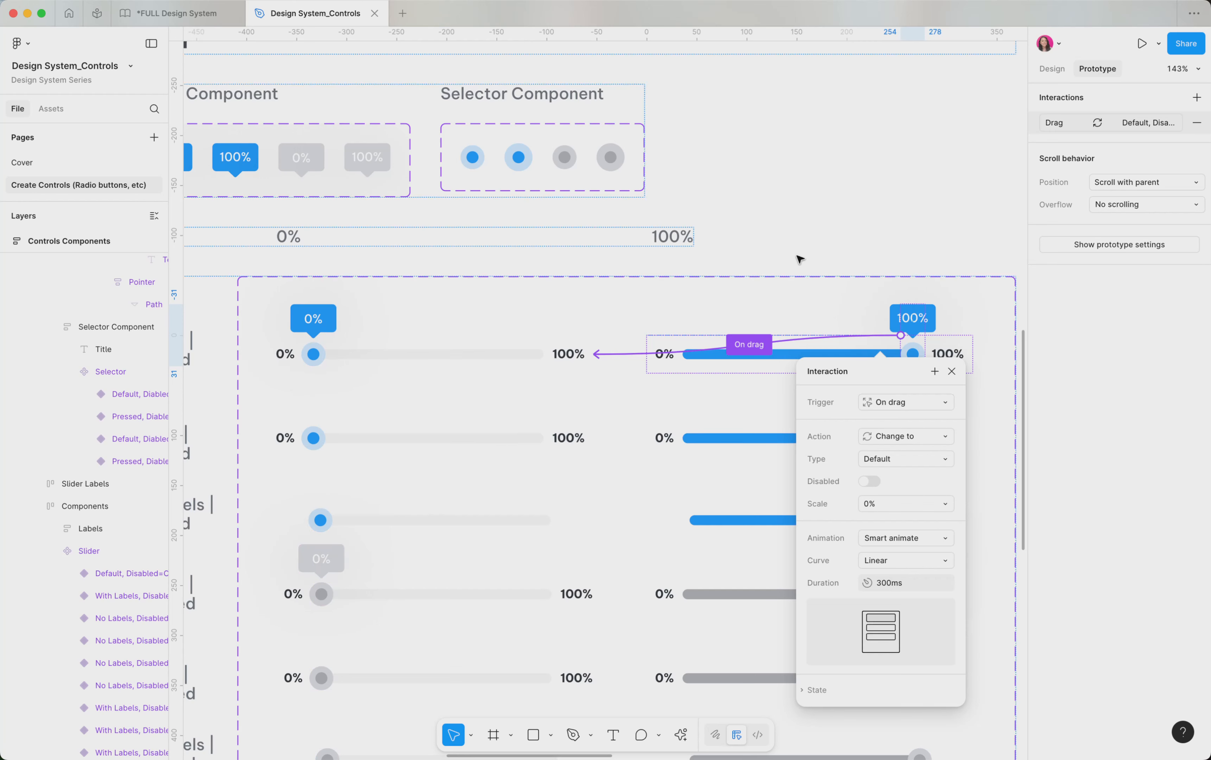
click(800, 259)
Examine the 0% tooltip's text layer and its stacked percentage values in the design properties
scroll(800, 260, down, 2)
scroll(800, 259, left, 3)
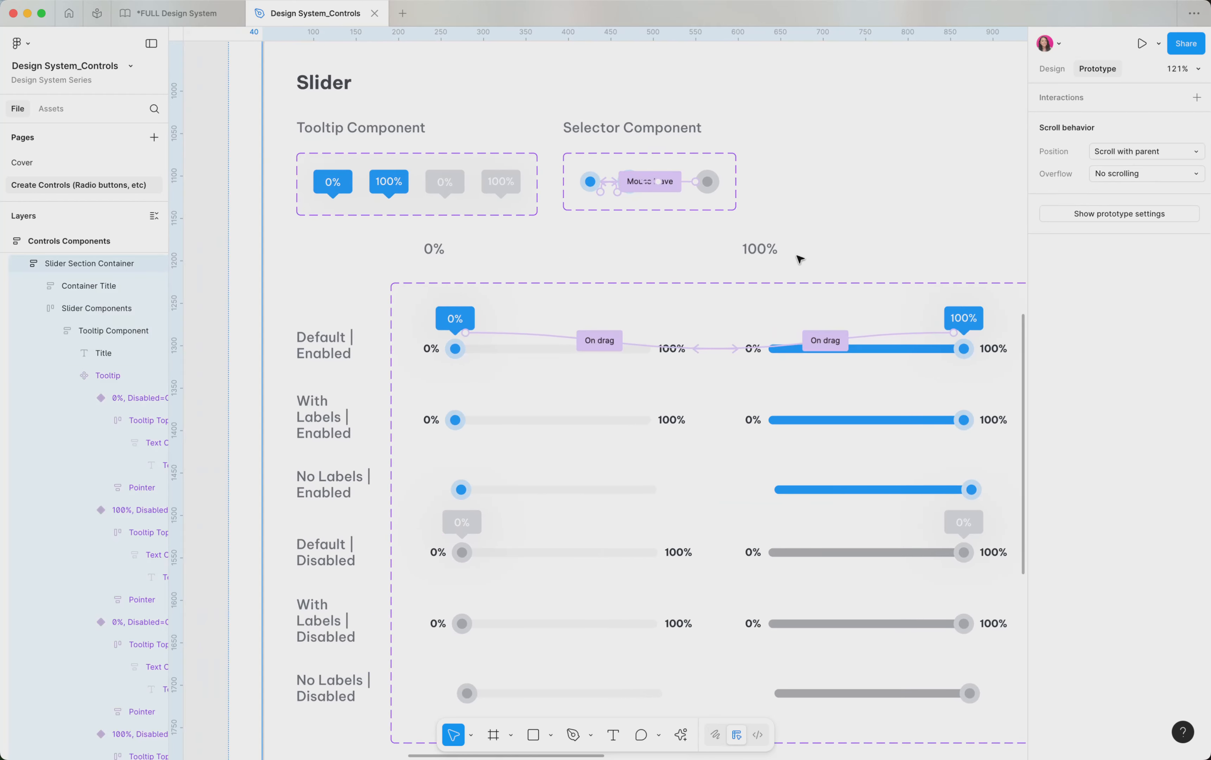
scroll(747, 269, left, 2)
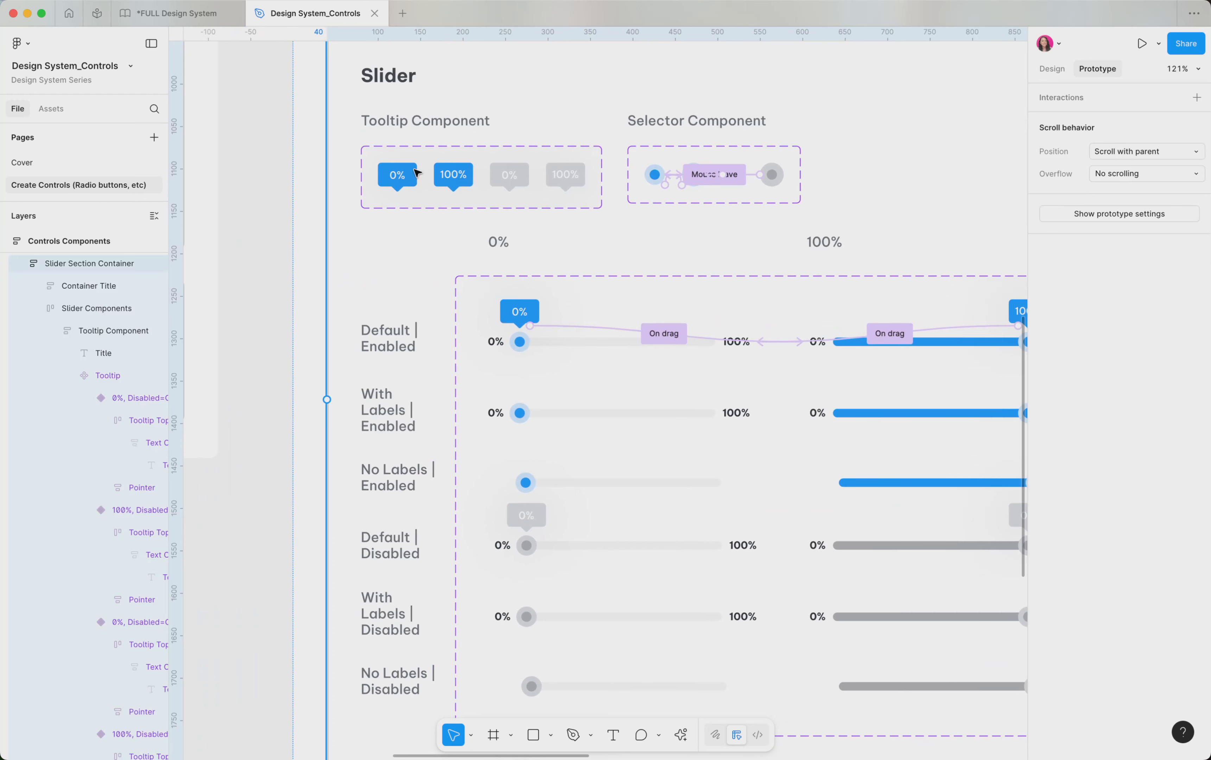
click(396, 177)
double_click(397, 176)
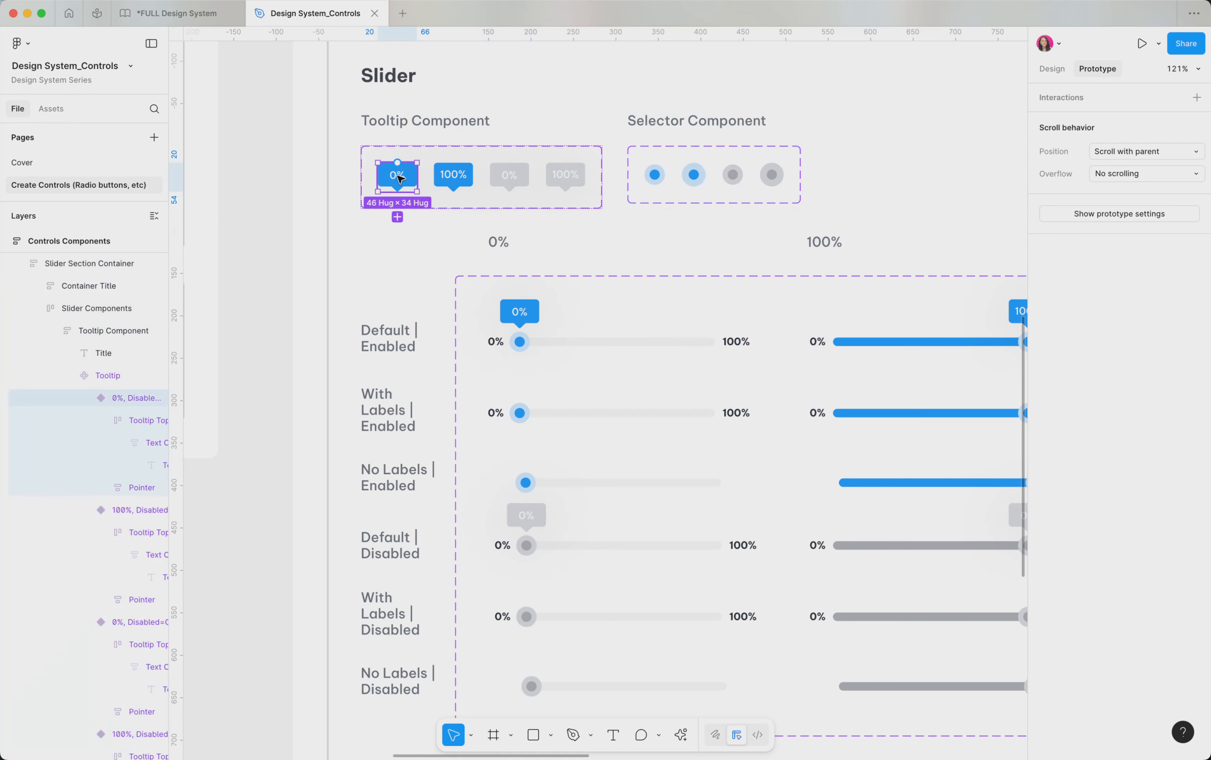
double_click(397, 177)
double_click(397, 177)
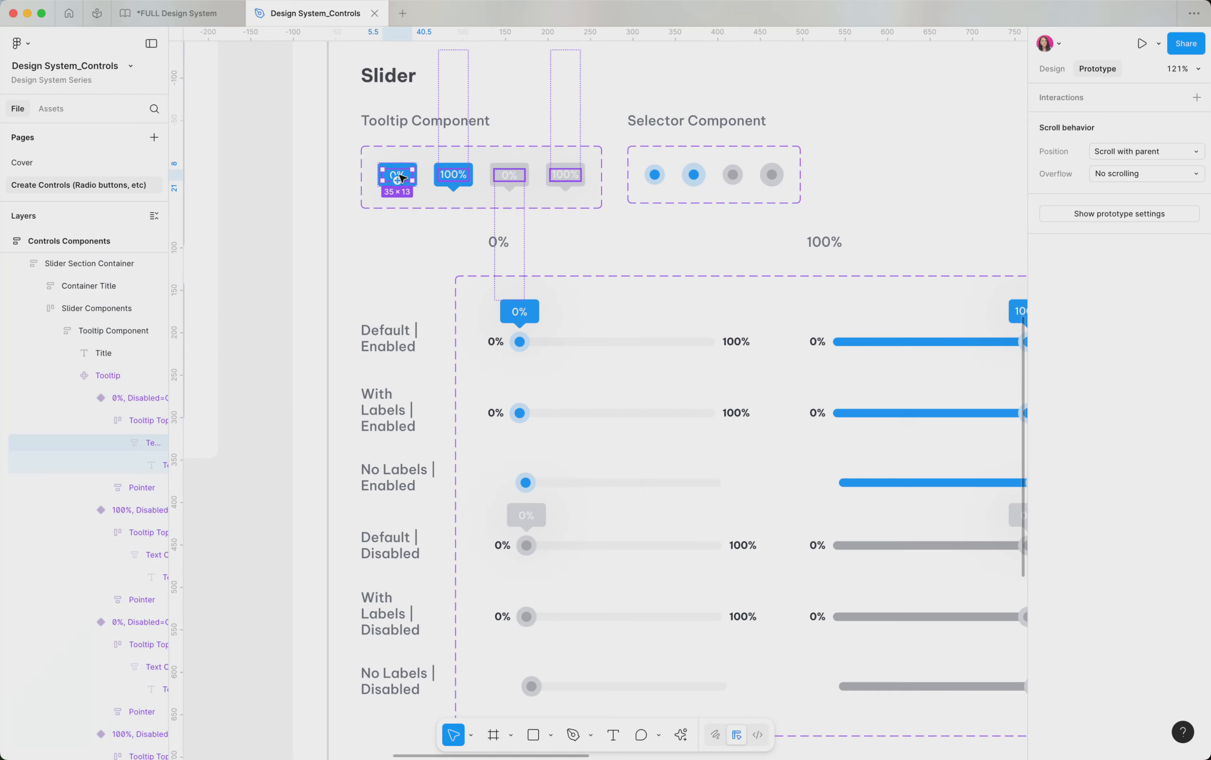
scroll(399, 178, up, 5)
double_click(392, 177)
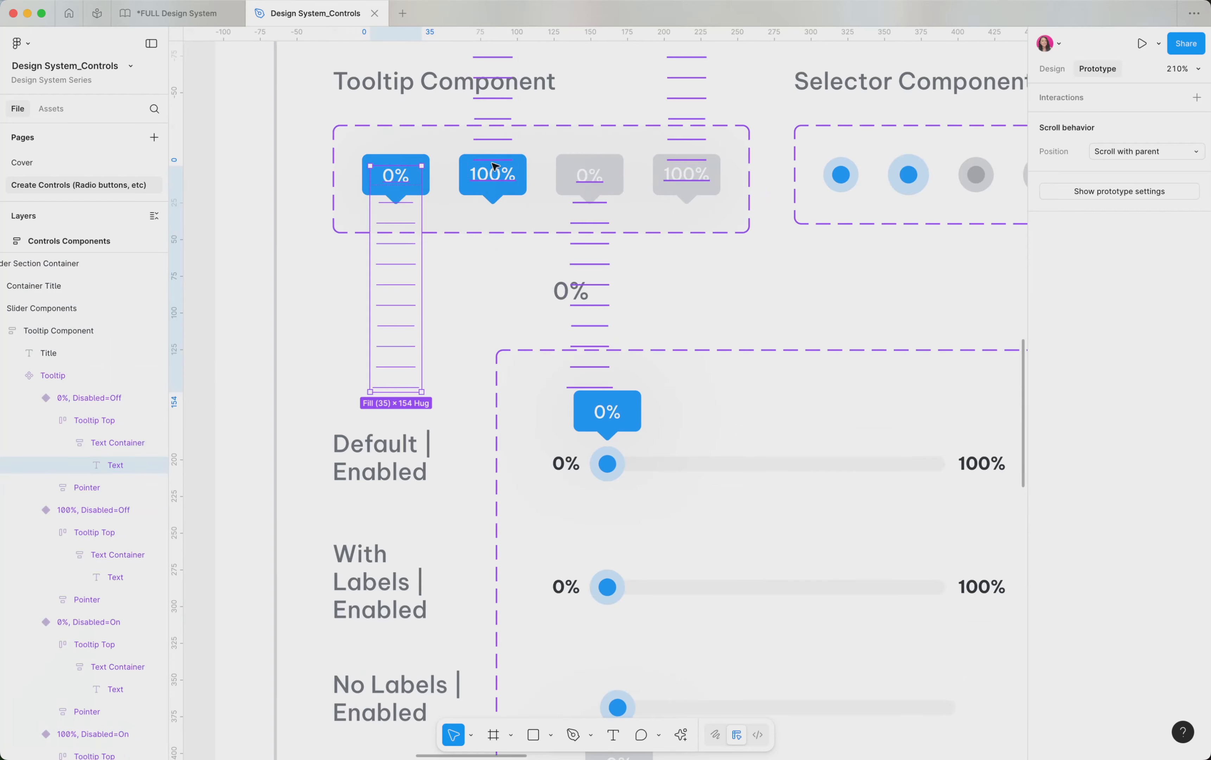
click(1058, 71)
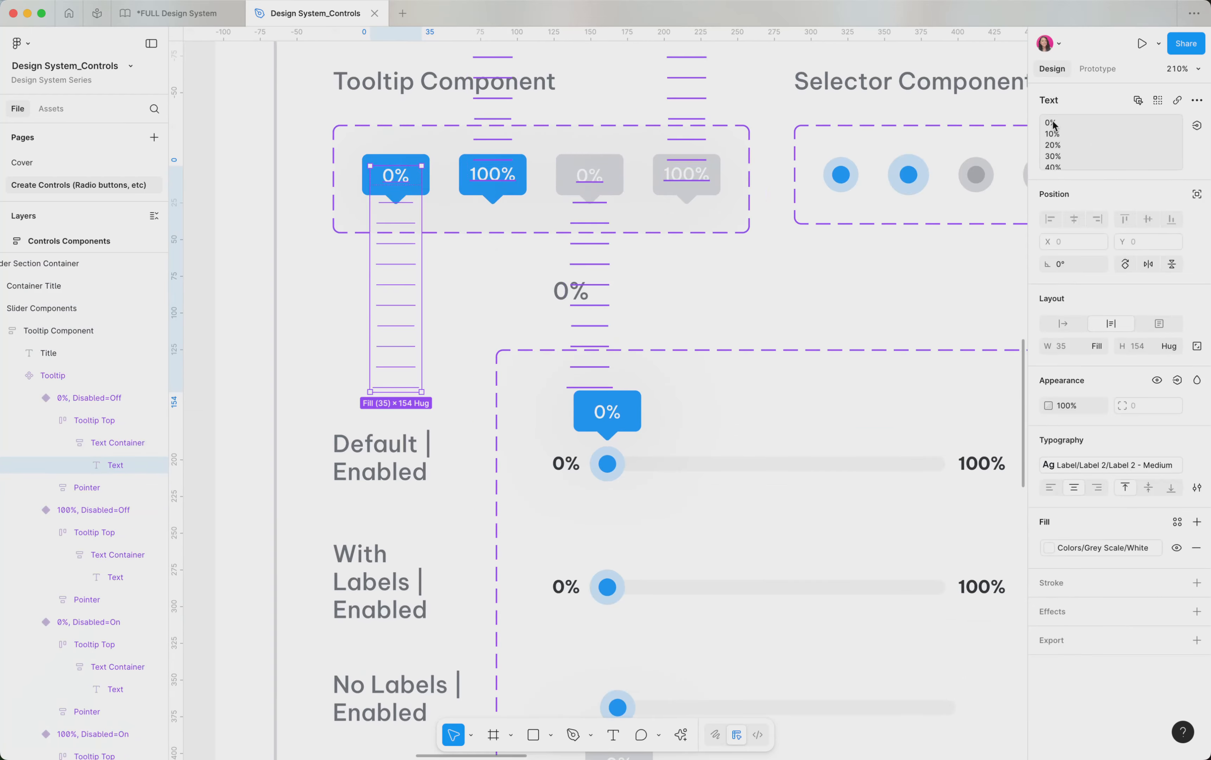
scroll(1056, 166, down, 4)
scroll(1053, 122, up, 3)
scroll(495, 246, down, 3)
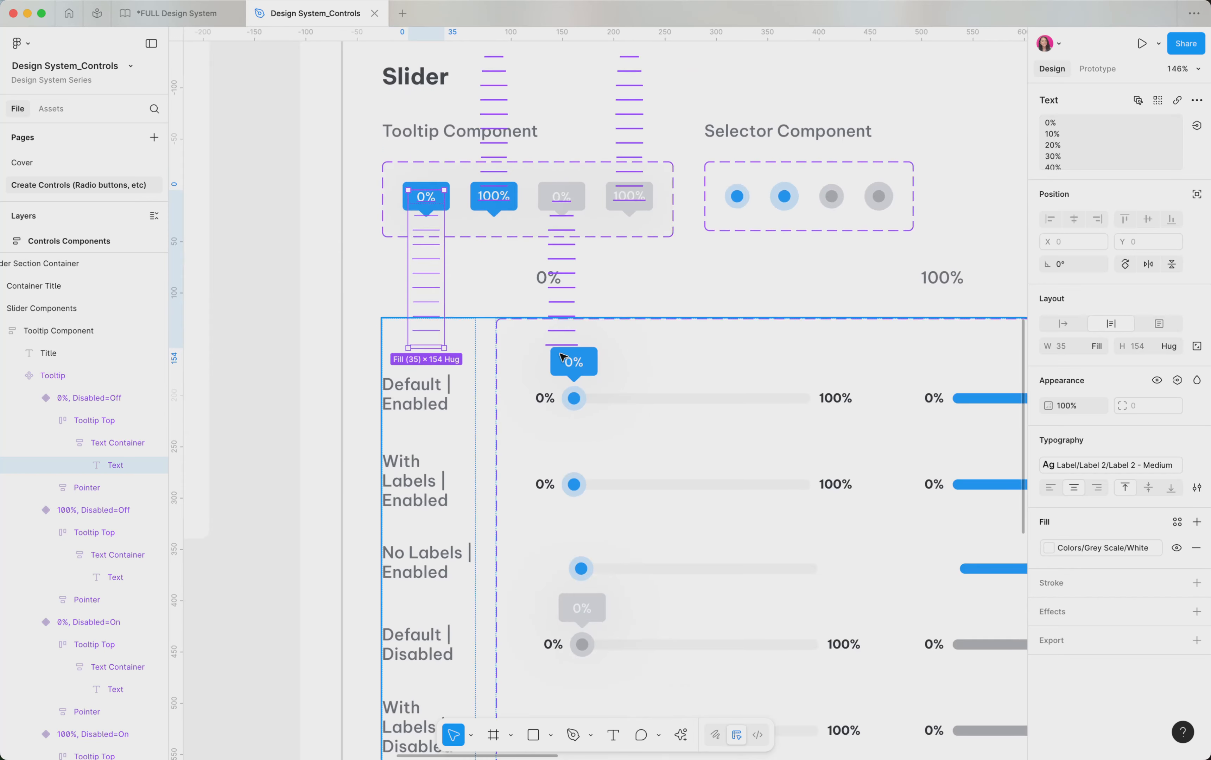
scroll(563, 357, down, 3)
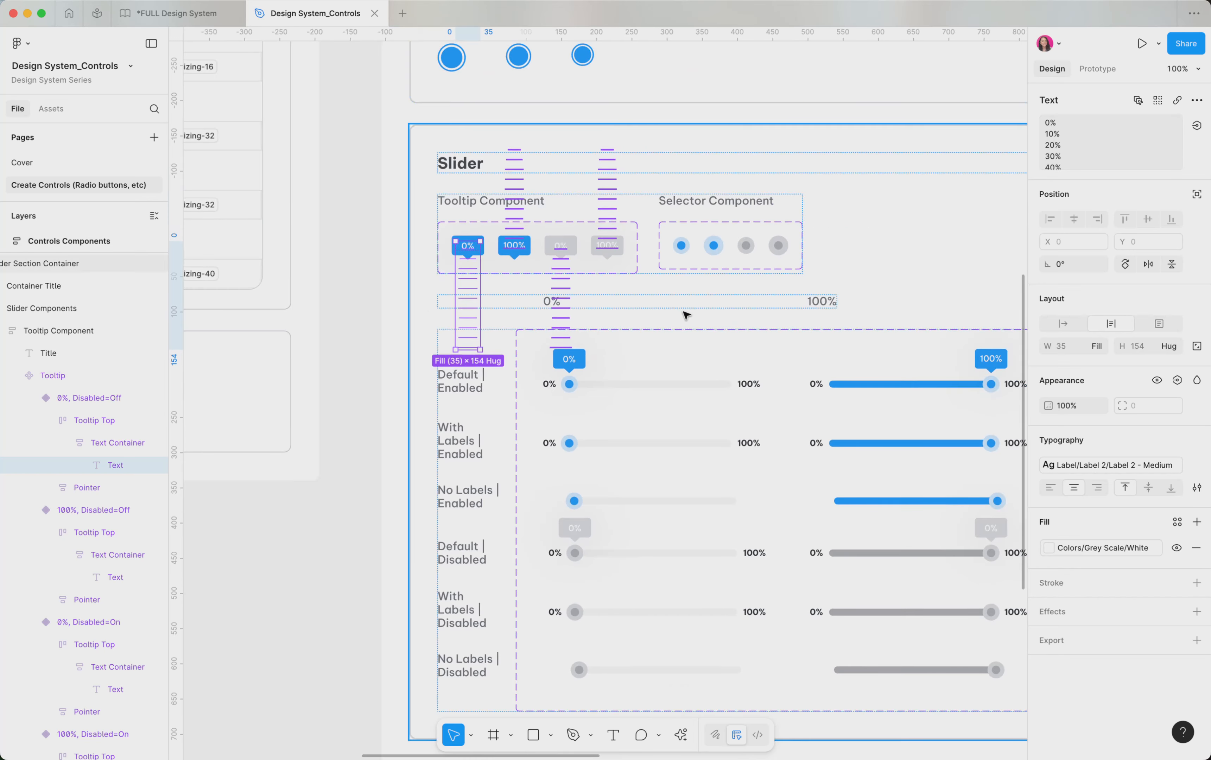
Preview the Slider Prototype frame and drag its slider handle in the preview window
click(360, 321)
scroll(361, 320, down, 8)
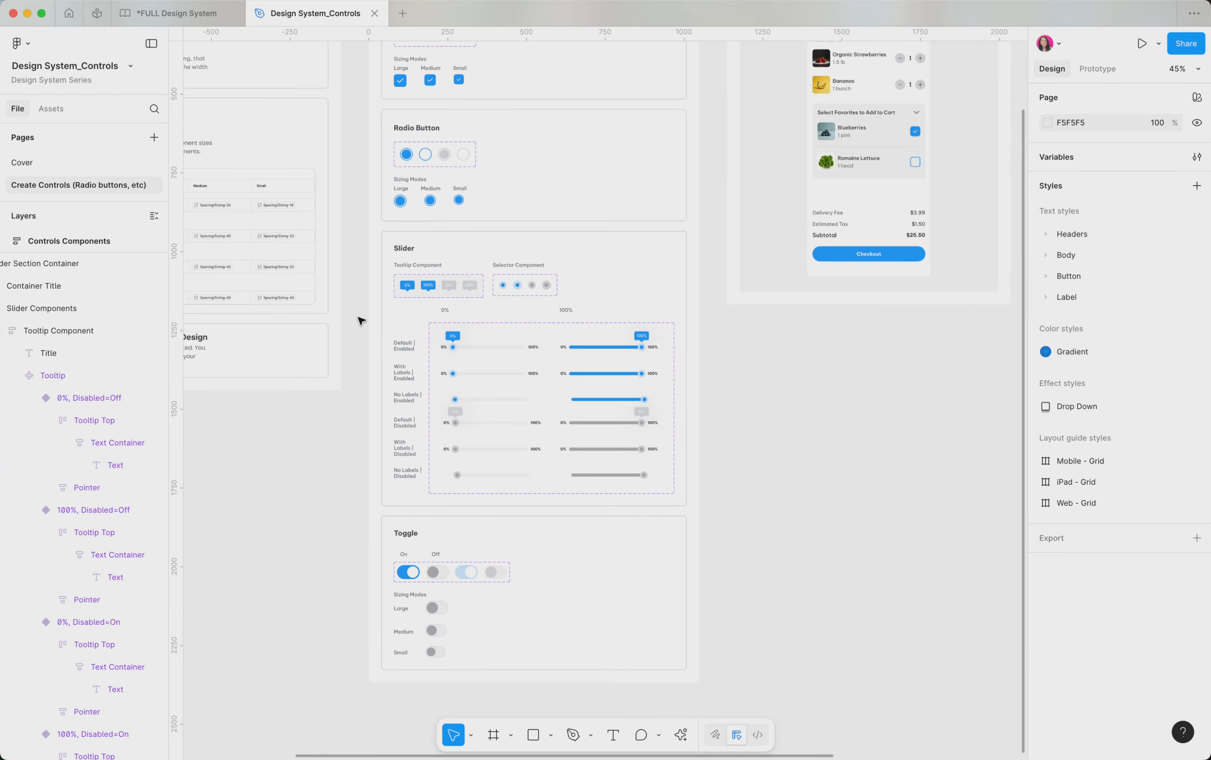
click(790, 417)
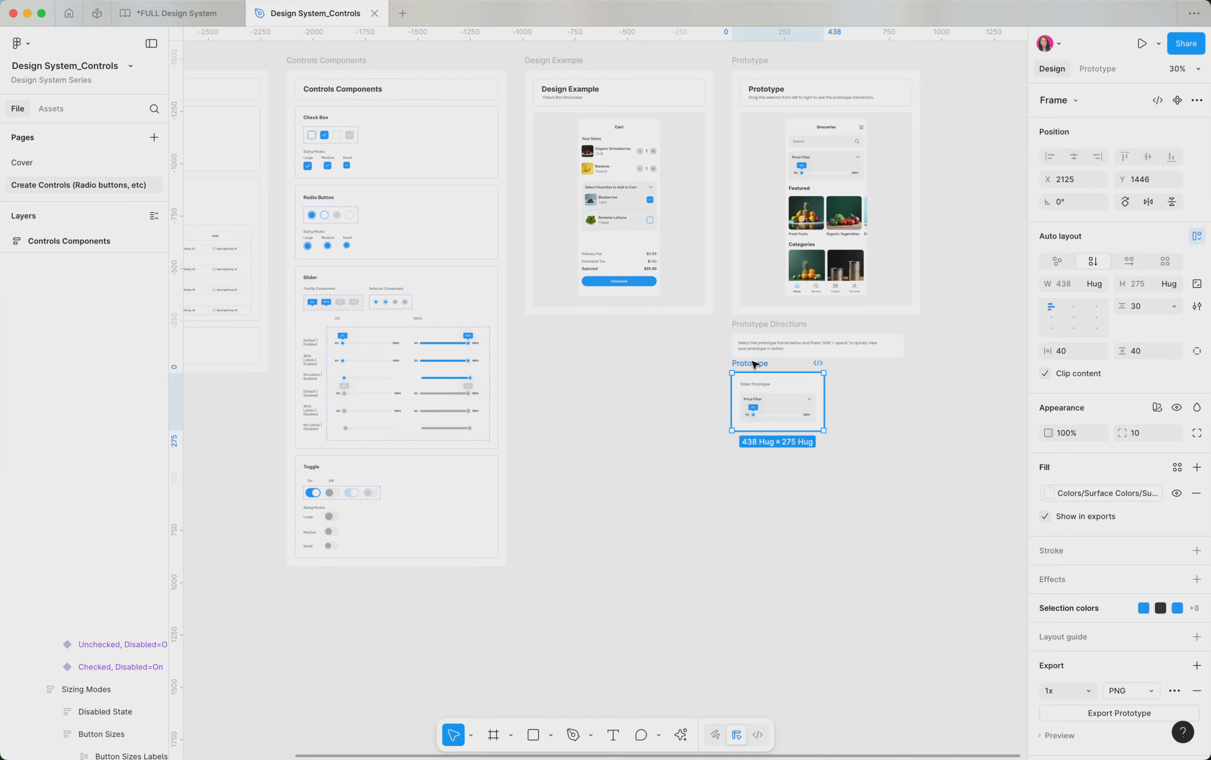
scroll(789, 416, up, 5)
key(shift+space)
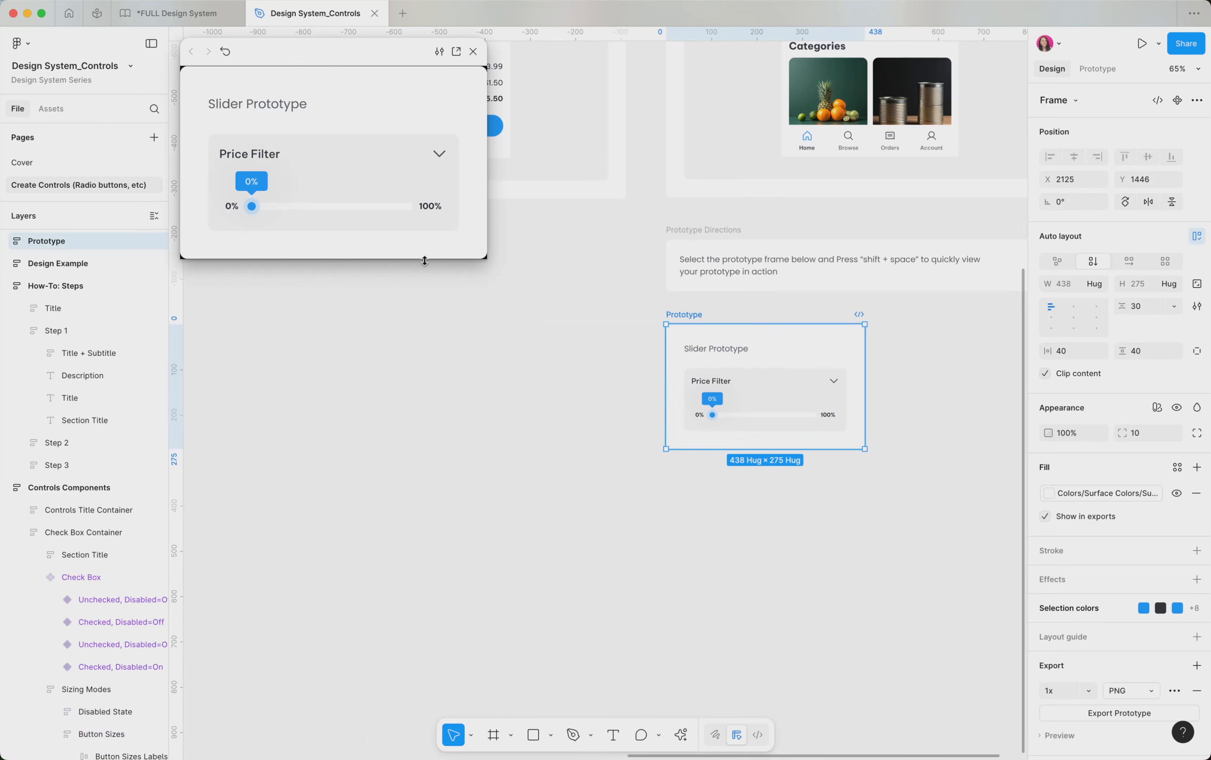
drag(680, 396, 700, 409)
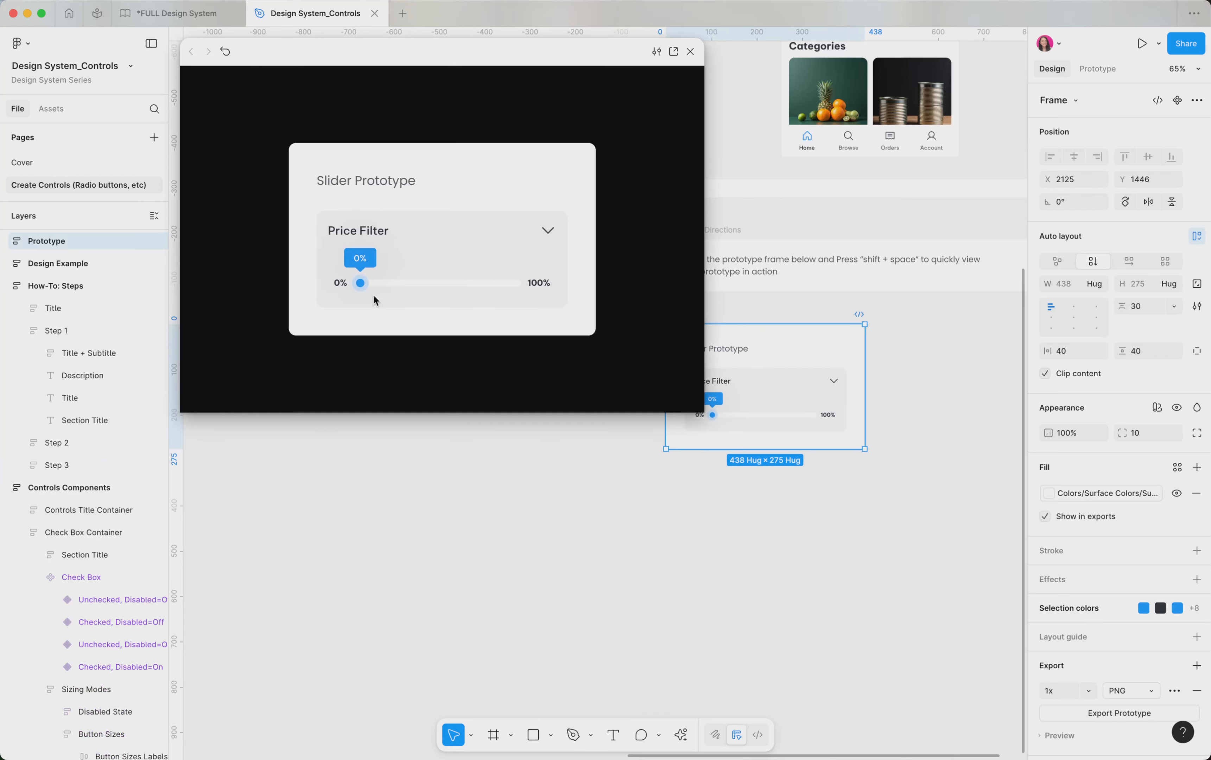
mouse_move(367, 285)
mouse_down()
mouse_move(533, 297)
mouse_move(349, 296)
mouse_up()
click(690, 51)
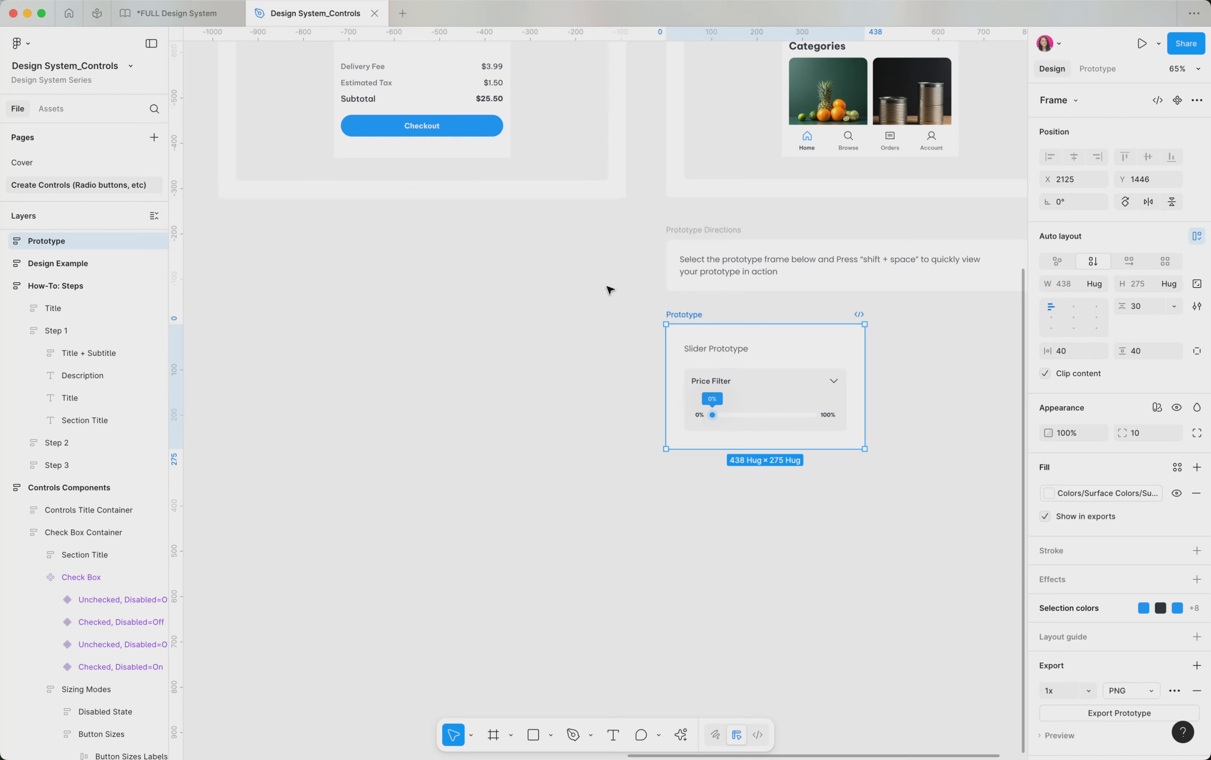
scroll(587, 371, down, 5)
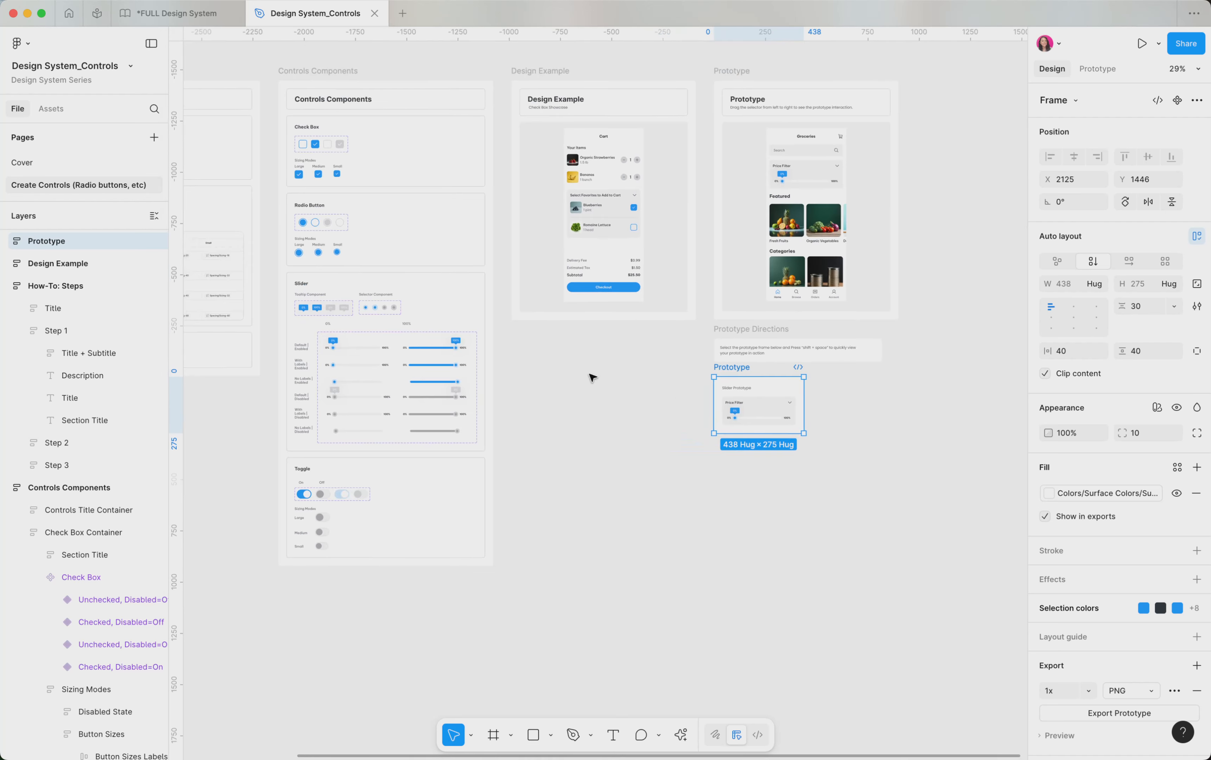
scroll(591, 376, down, 3)
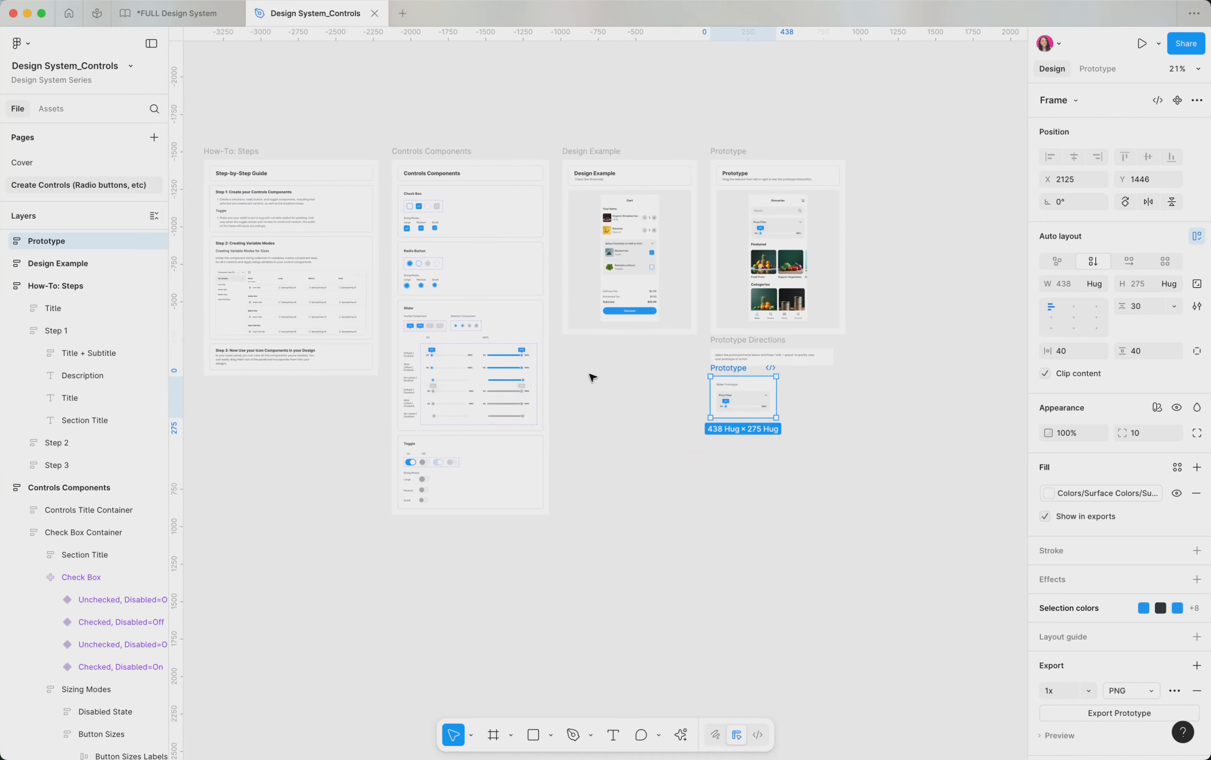